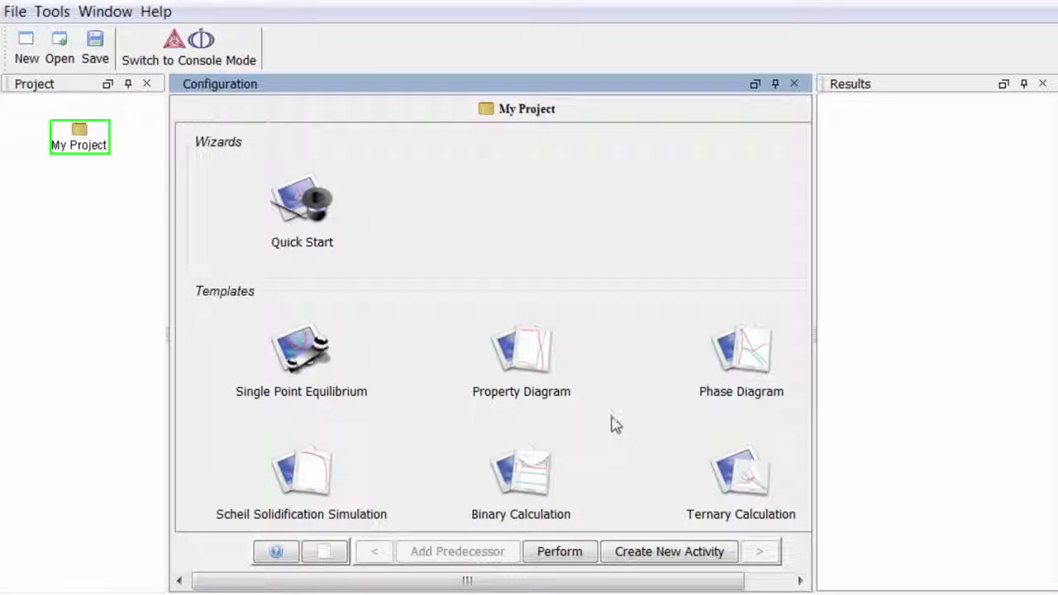
Step: Create a System Definer activity under My Project and open its options for adding a successor
left_click(537, 371)
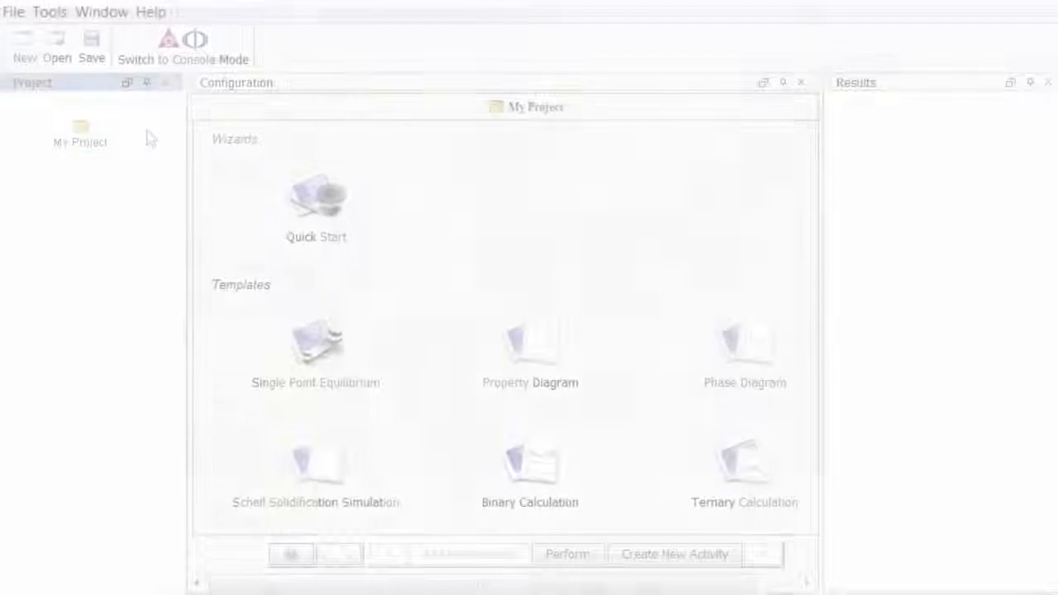
right_click(81, 142)
mouse_move(104, 156)
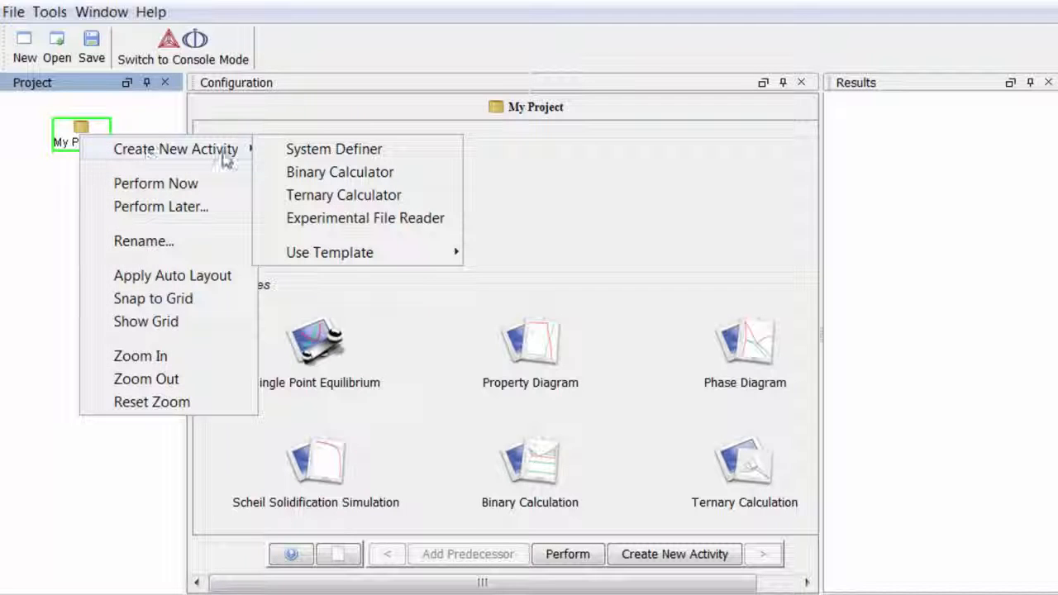
left_click(299, 150)
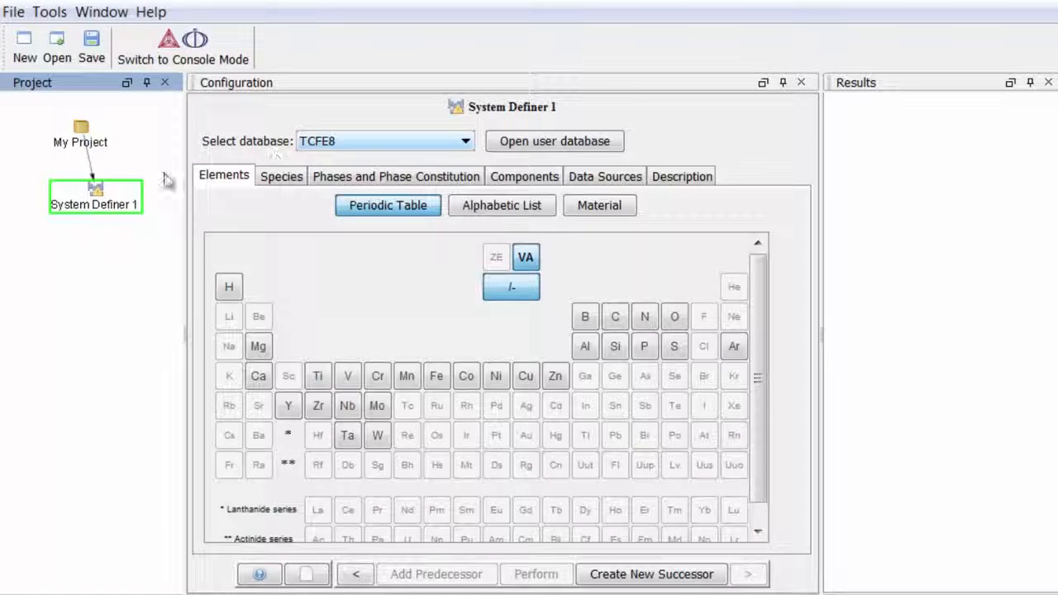
right_click(93, 188)
mouse_move(139, 208)
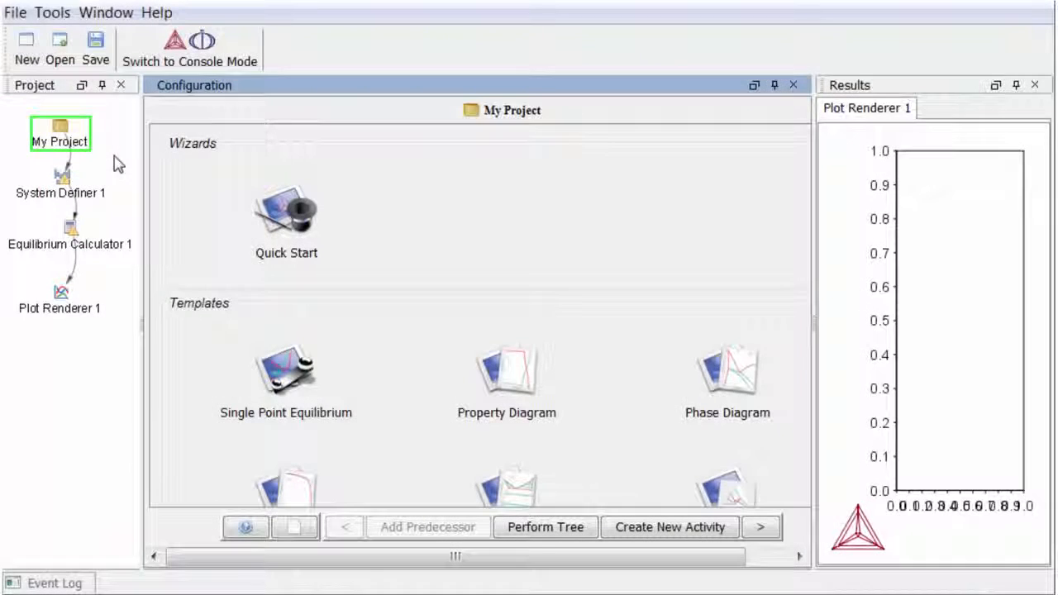
Step: Set System Definer 1 to use the FEDEMO database with the elements Fe and C
left_click(66, 186)
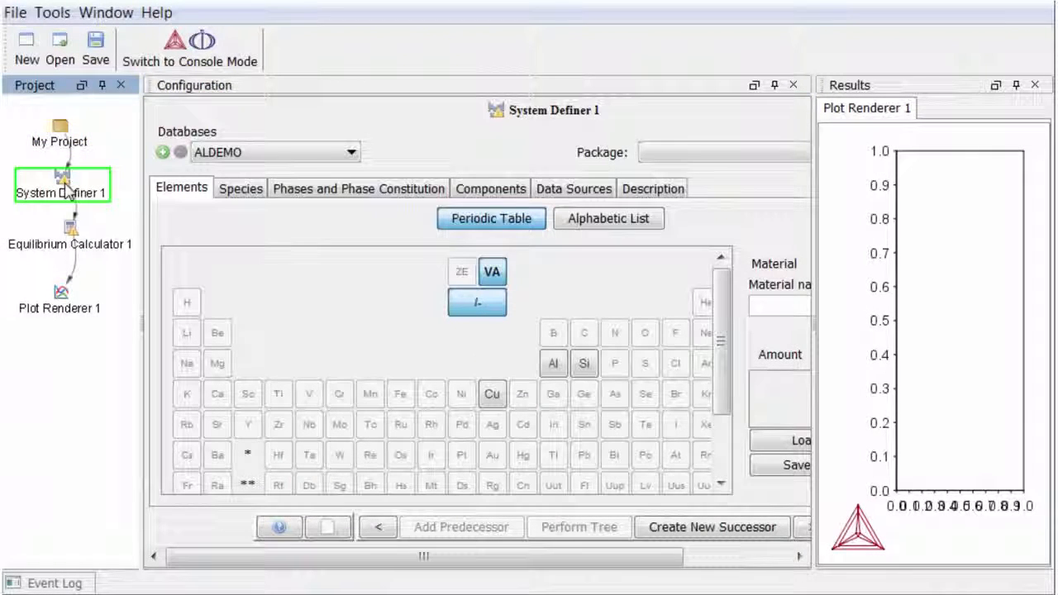
left_click(332, 156)
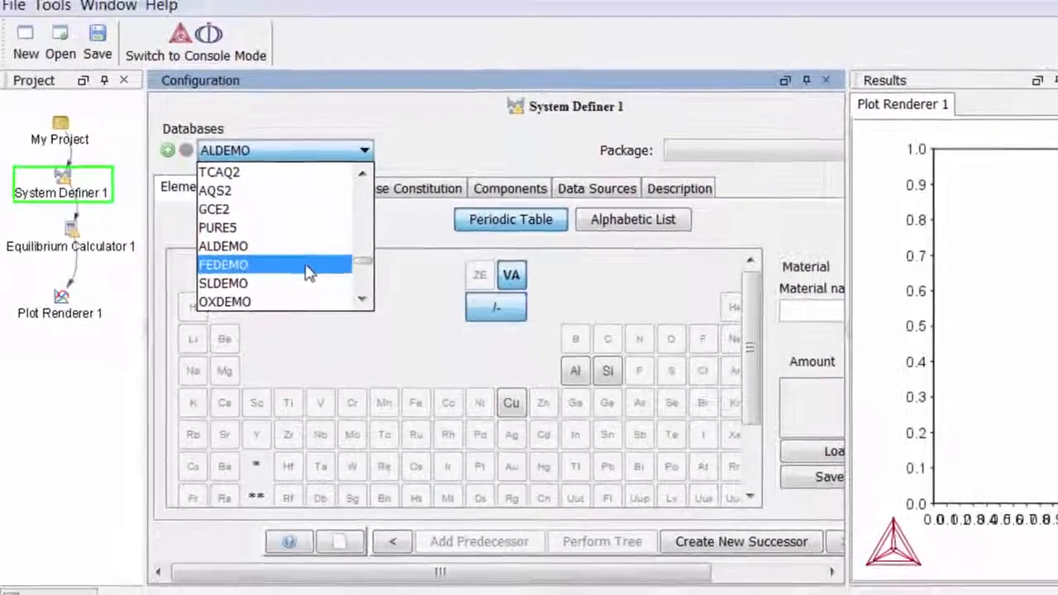
left_click(392, 277)
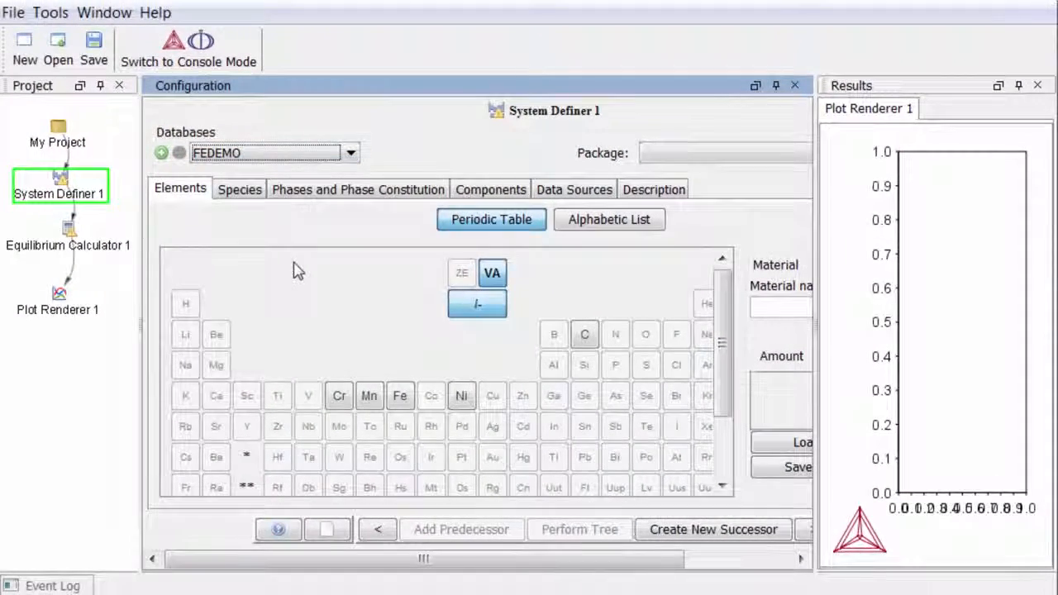
left_click(399, 395)
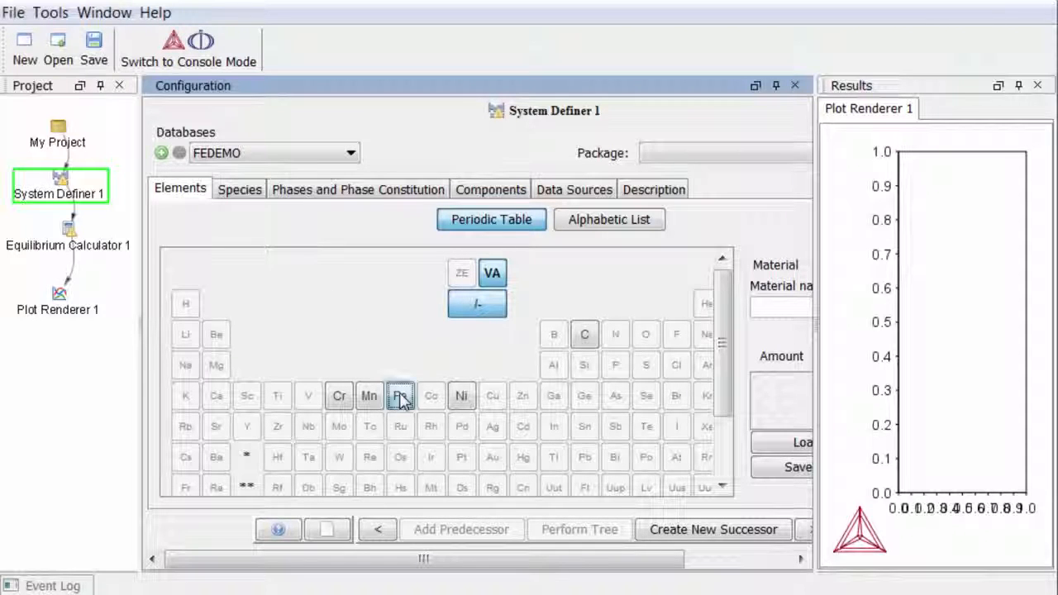
left_click(584, 336)
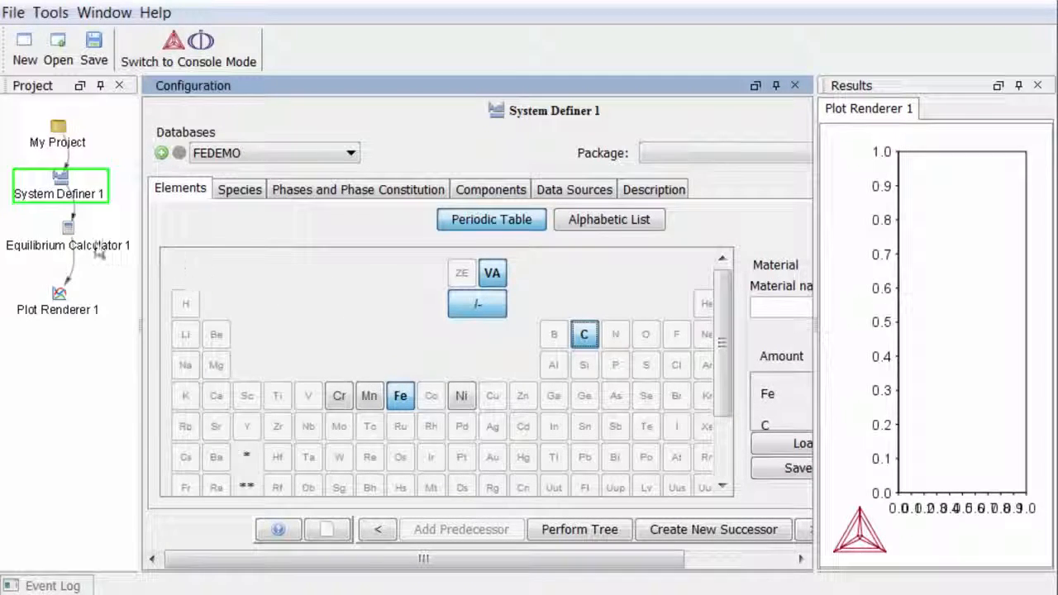
Step: Set the carbon composition to 0.1 mass percent in Equilibrium Calculator 1
left_click(69, 233)
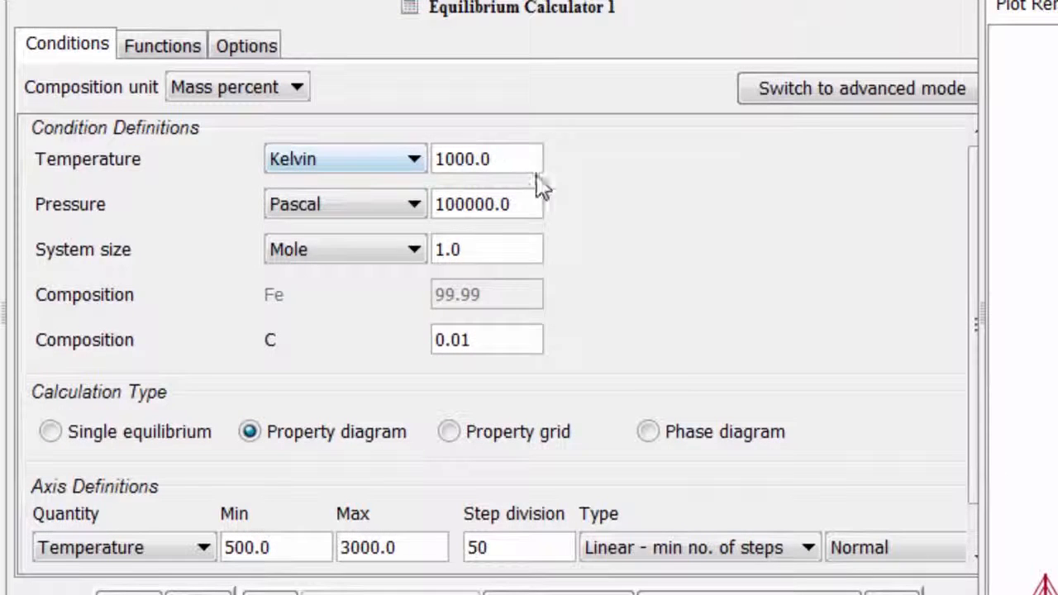
left_click(524, 158)
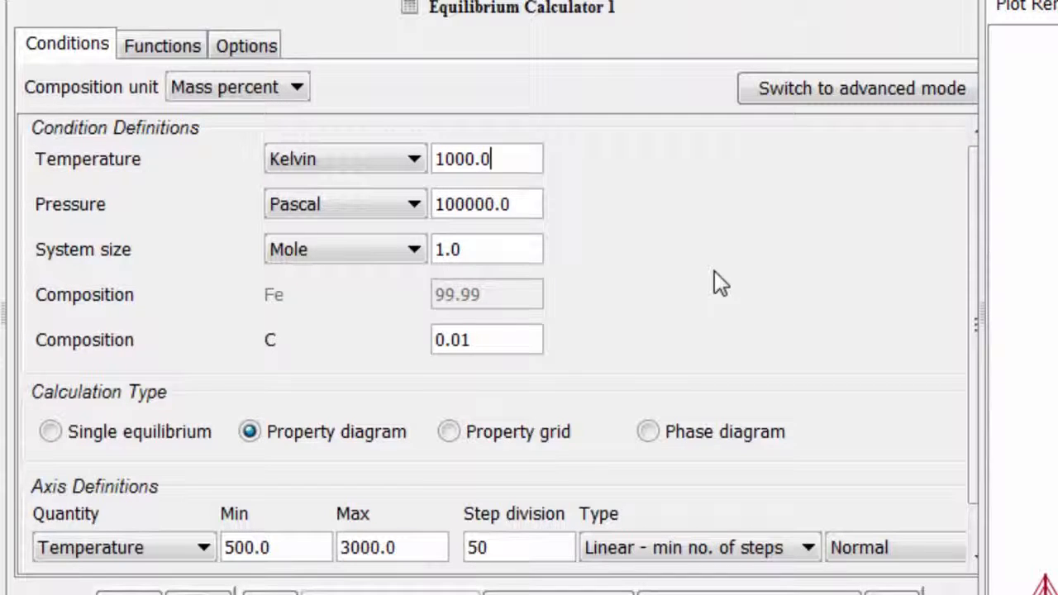
key("Tab")
key("Tab")
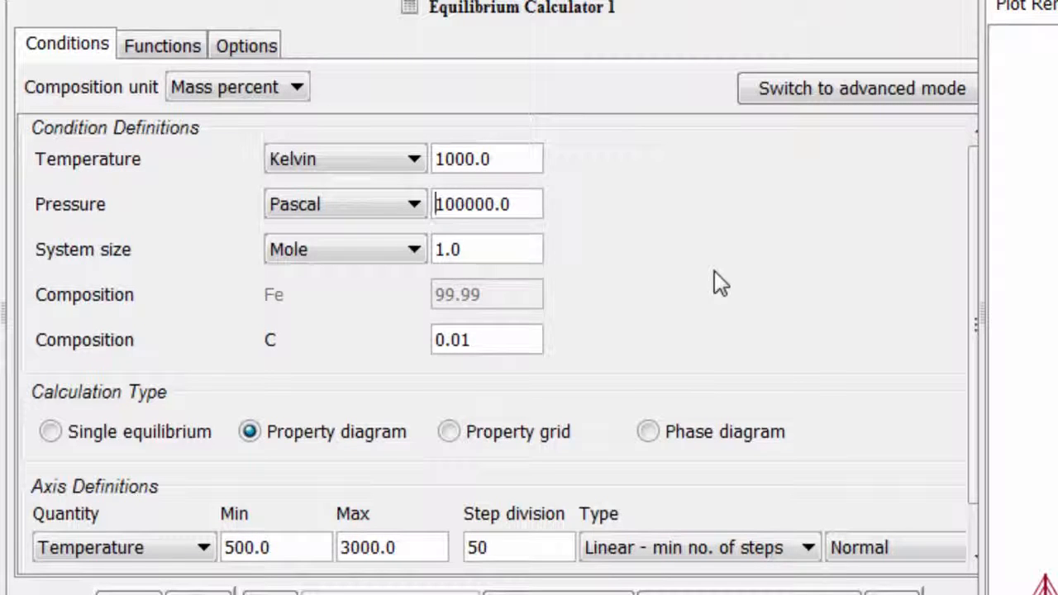
key("Tab")
key("Tab")
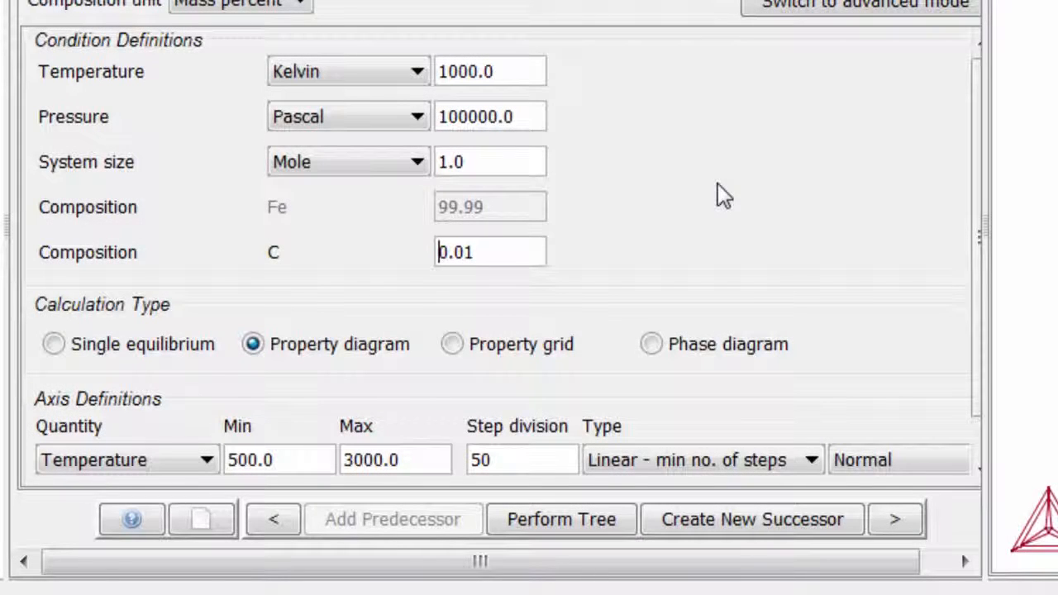
key("BackSpace")
key("BackSpace")
type("1")
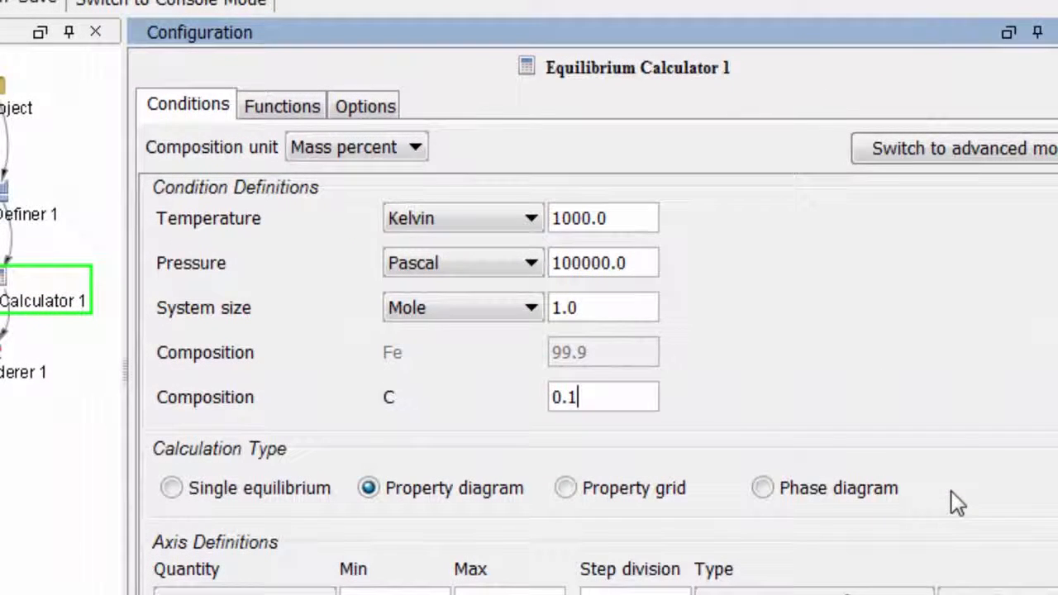
Step: Review the unit choices for temperature, pressure and composition in the equilibrium conditions
left_click(532, 226)
left_click(528, 230)
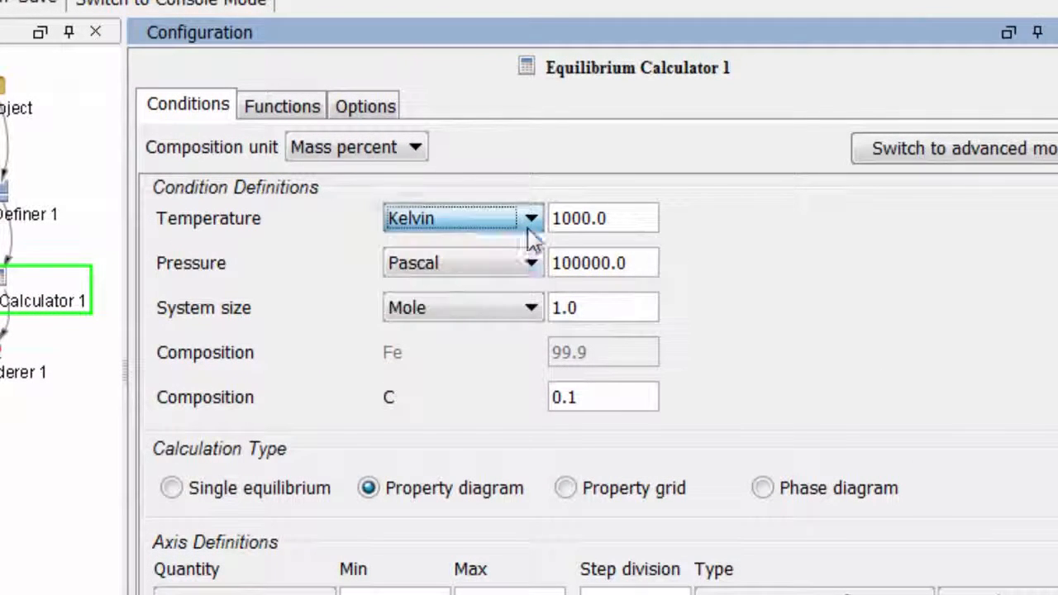
left_click(517, 263)
left_click(516, 263)
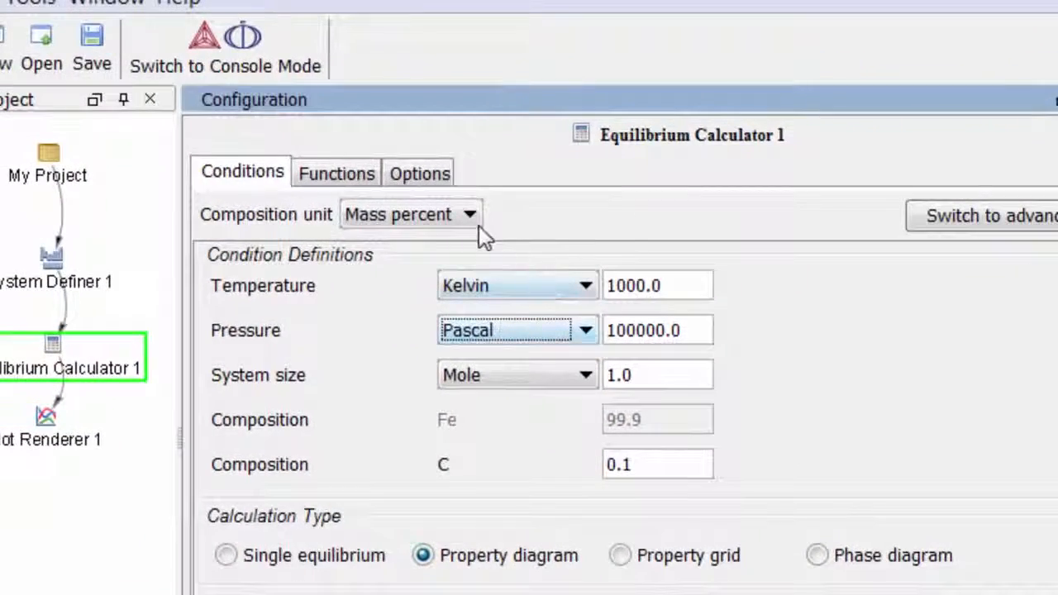
left_click(418, 149)
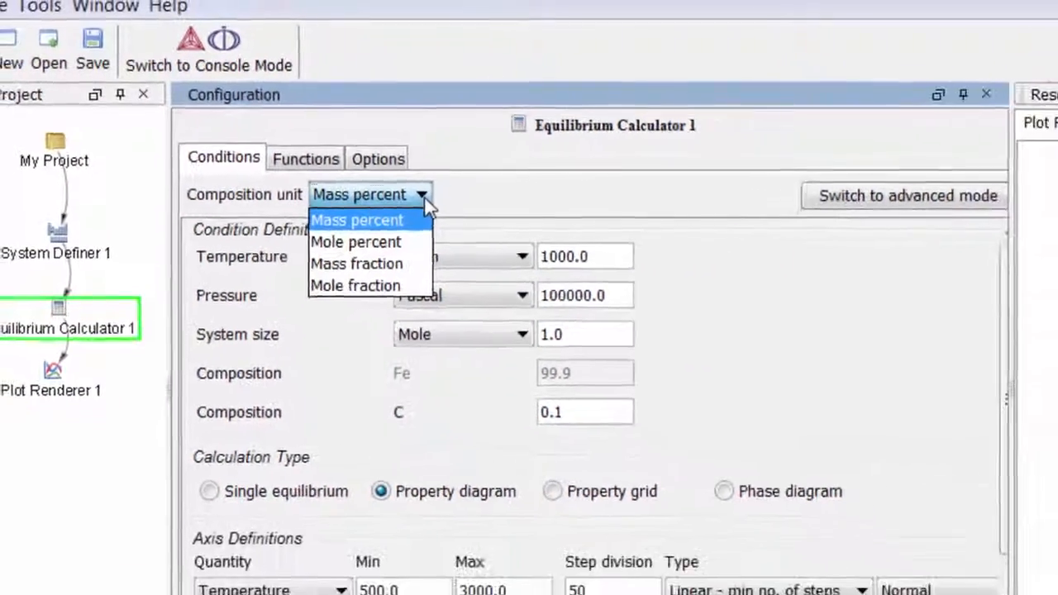
left_click(472, 217)
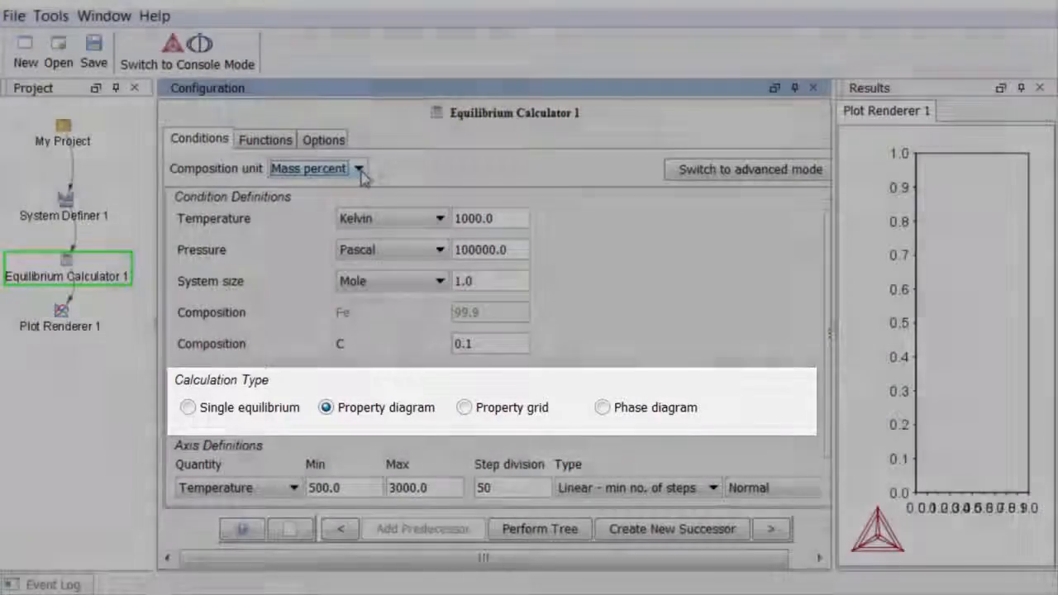
Step: Choose the Property diagram calculation type and set the temperature axis maximum to 2000, keeping Temperature as the axis quantity
left_click(338, 410)
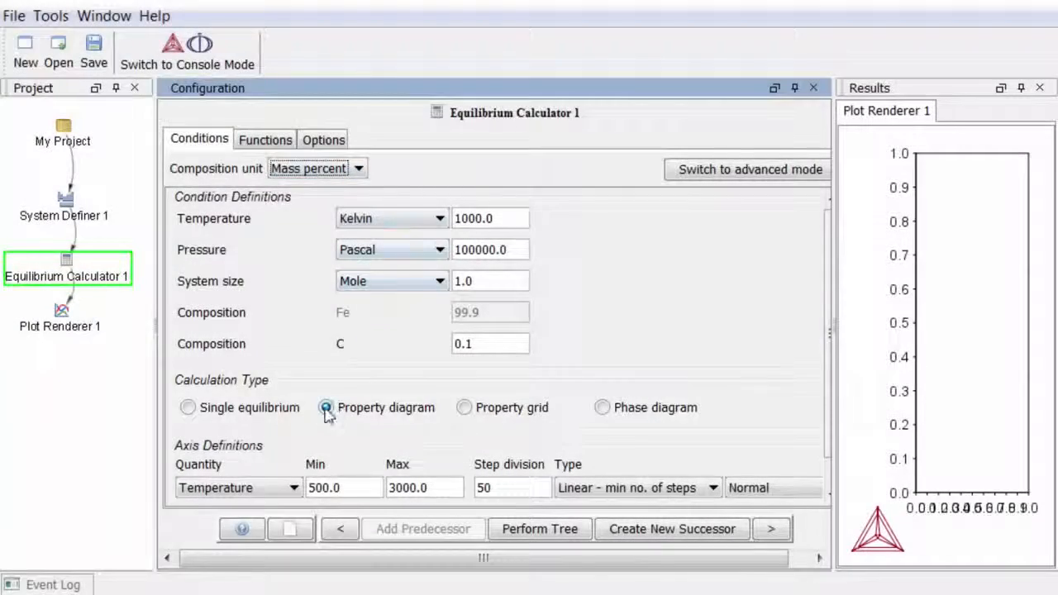
left_click(326, 410)
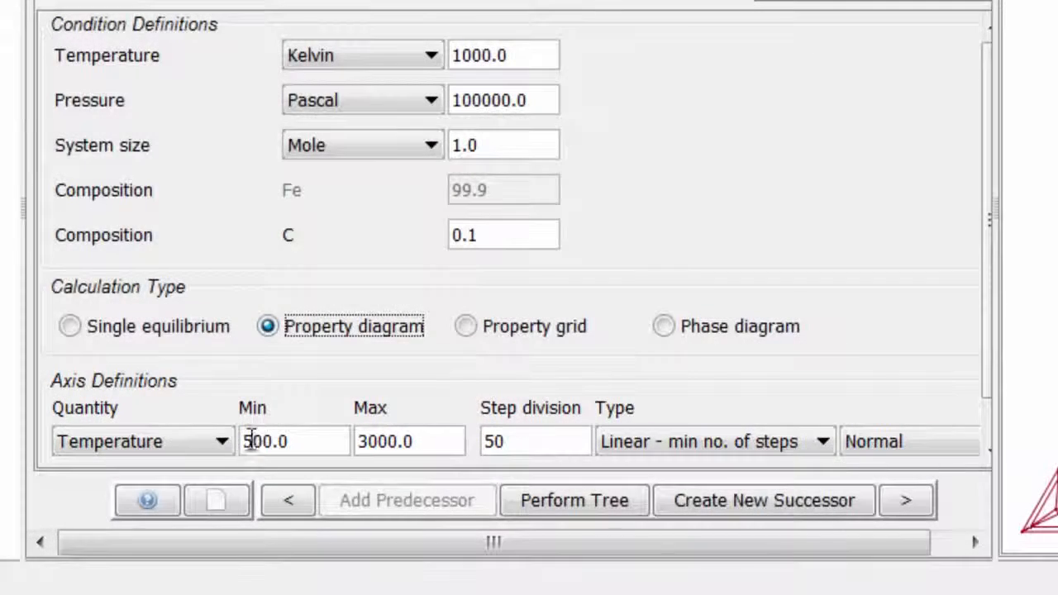
left_click(244, 441)
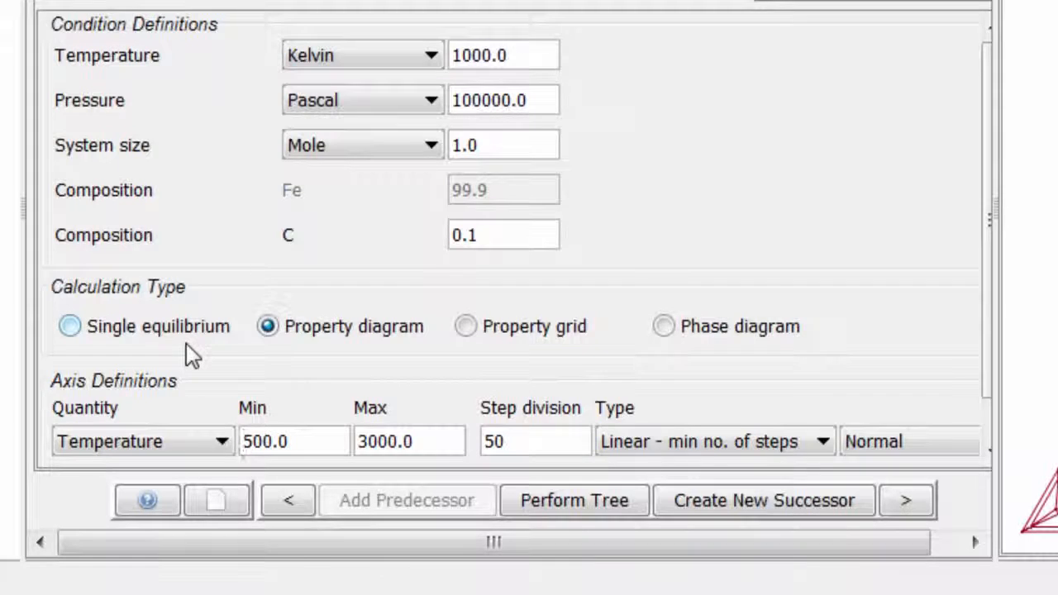
key("Delete")
type("2")
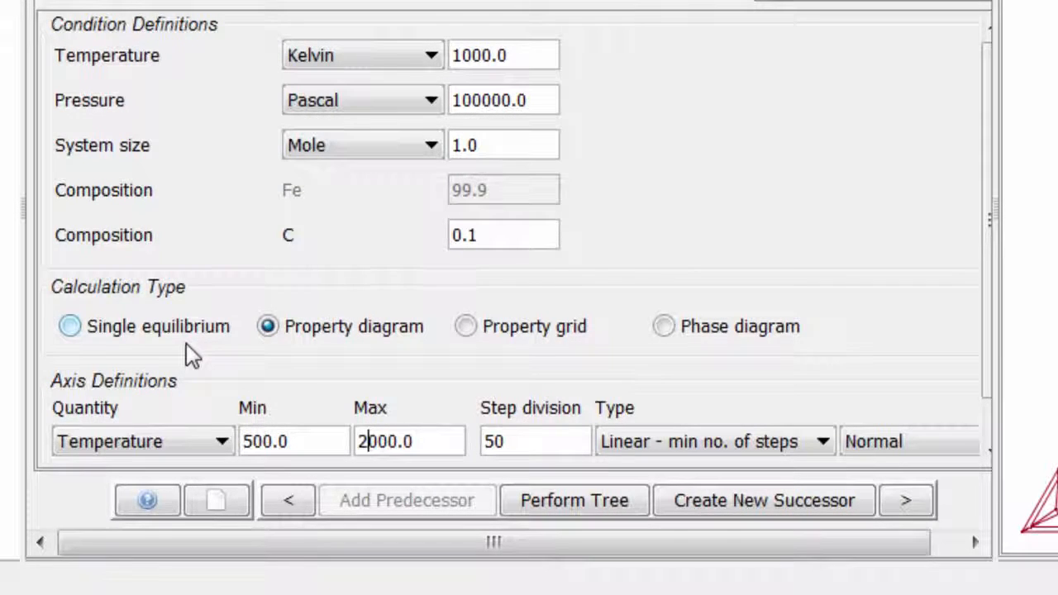
left_click(221, 441)
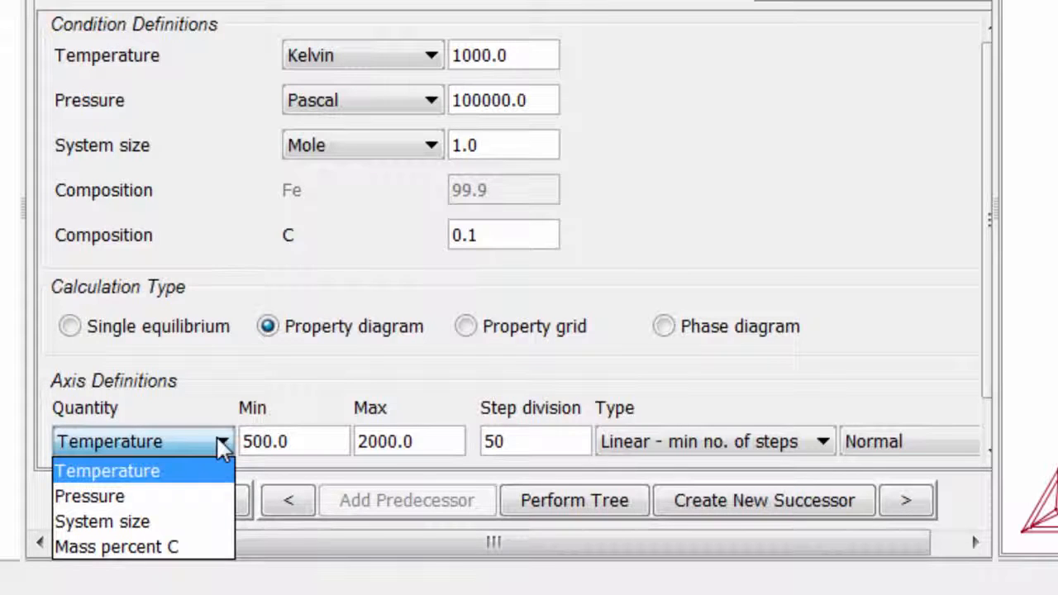
left_click(221, 443)
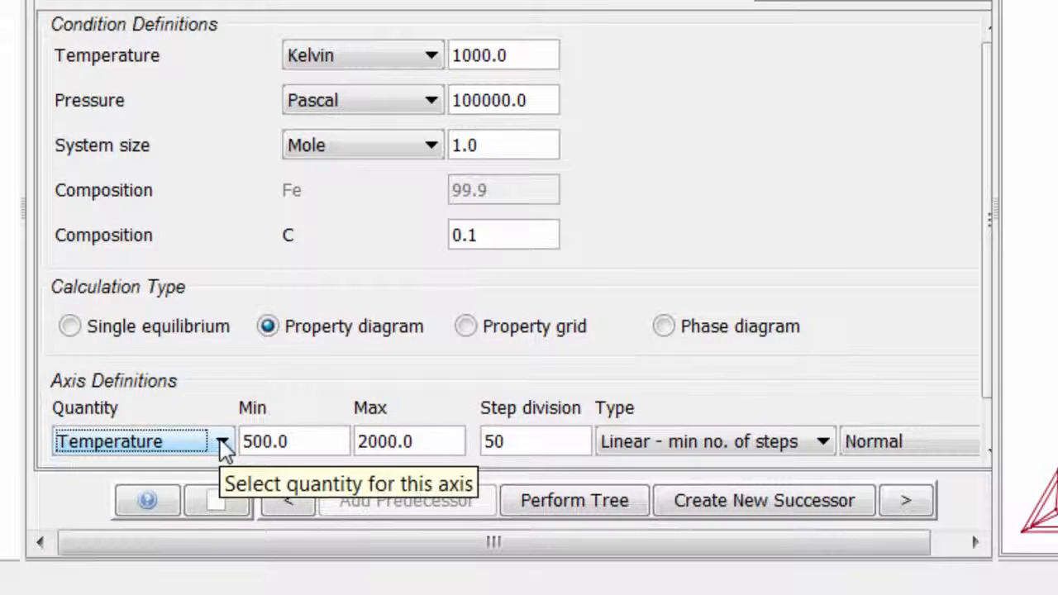
Step: Run the whole calculation tree and temporarily widen the results view to inspect the property diagram
left_click(570, 514)
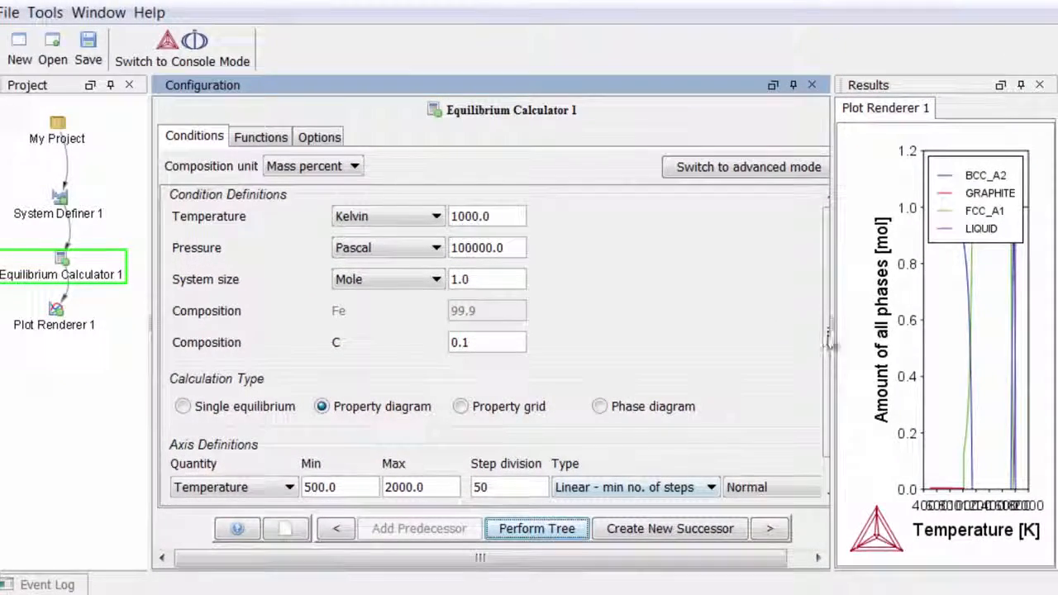
left_click_drag(864, 307, 476, 318)
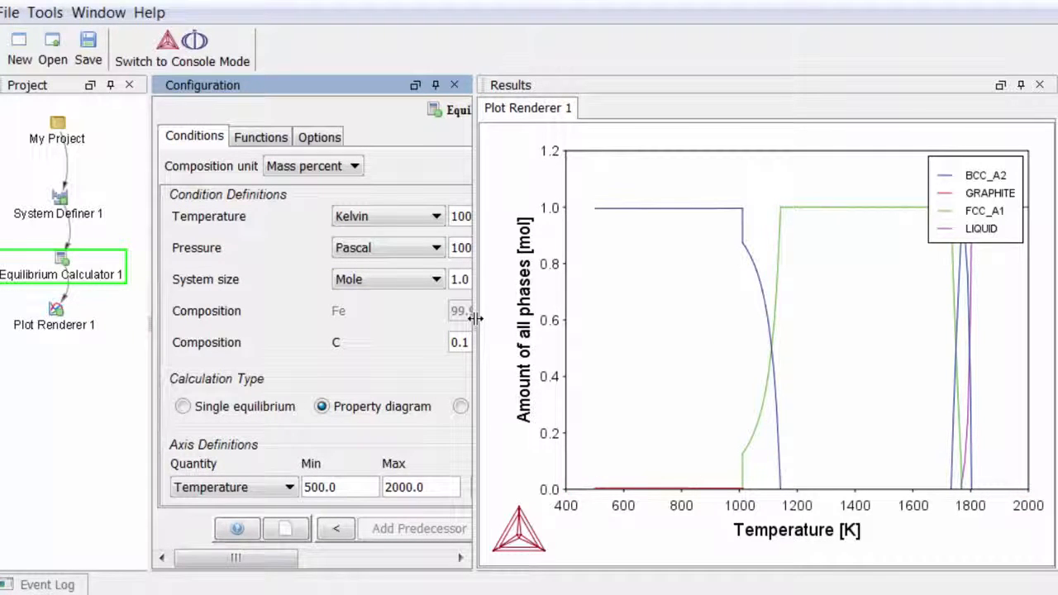
left_click_drag(476, 318, 850, 323)
Step: Turn off automatic scaling for both axes of Plot Renderer 1 and set the X-axis upper limit to 2000
left_click(58, 313)
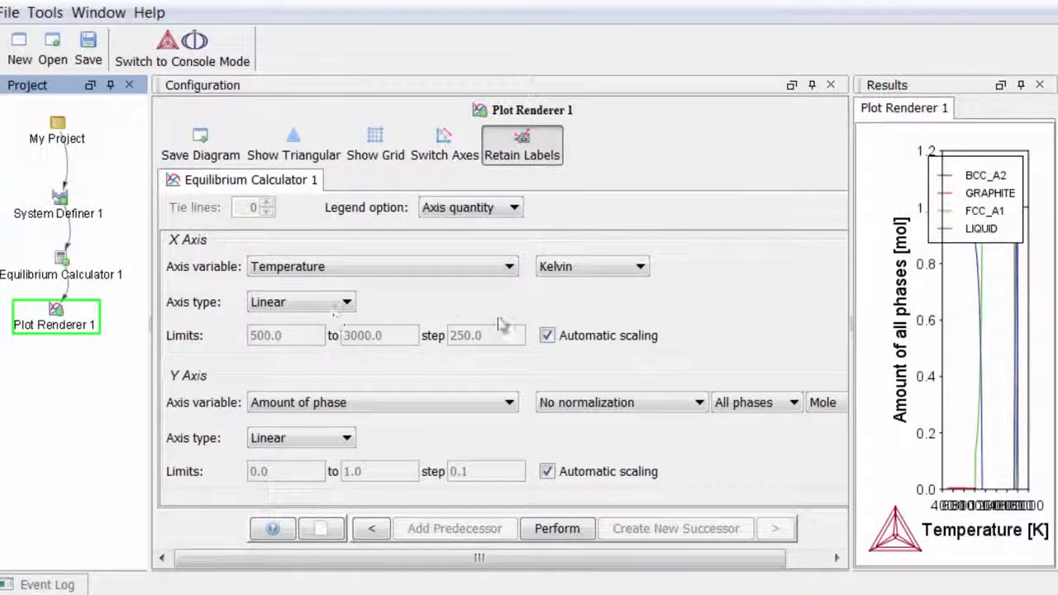
left_click(547, 335)
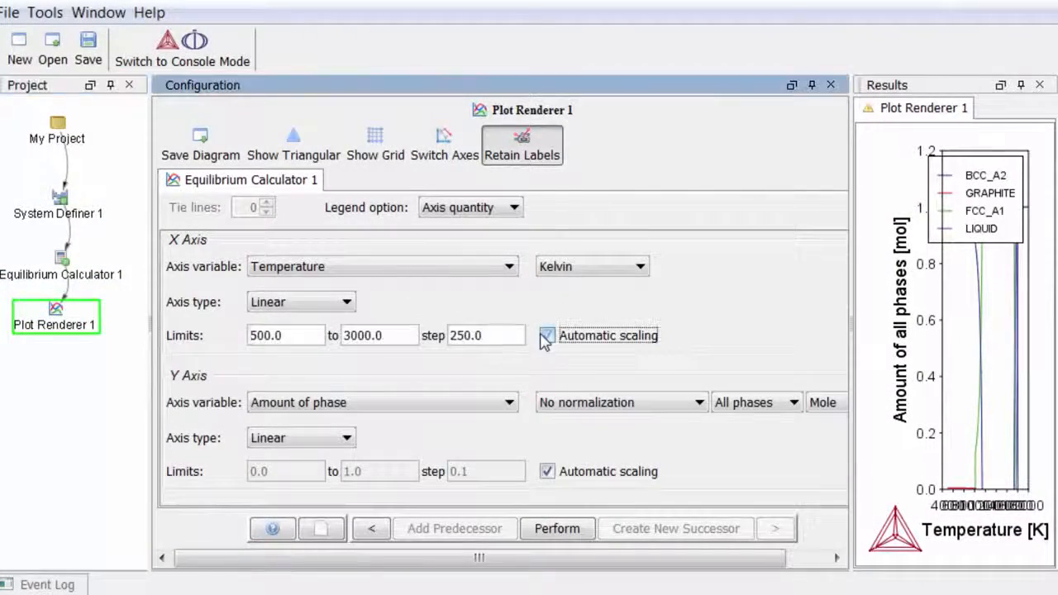
left_click(547, 472)
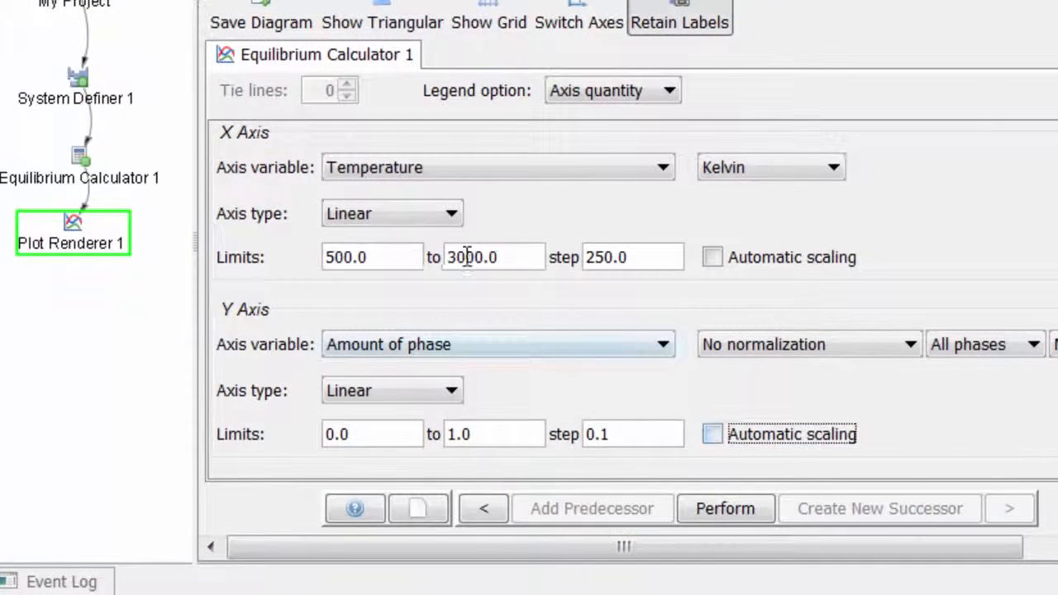
left_click(406, 288)
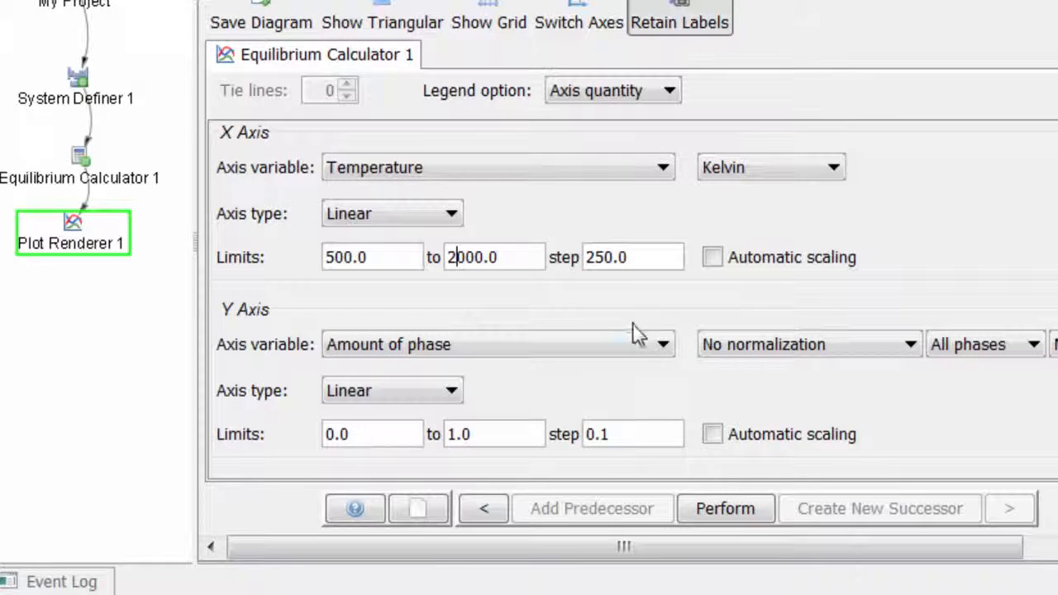
Step: Check the Y-axis variable choices, keep Amount of phase, and replot the diagram
left_click(663, 345)
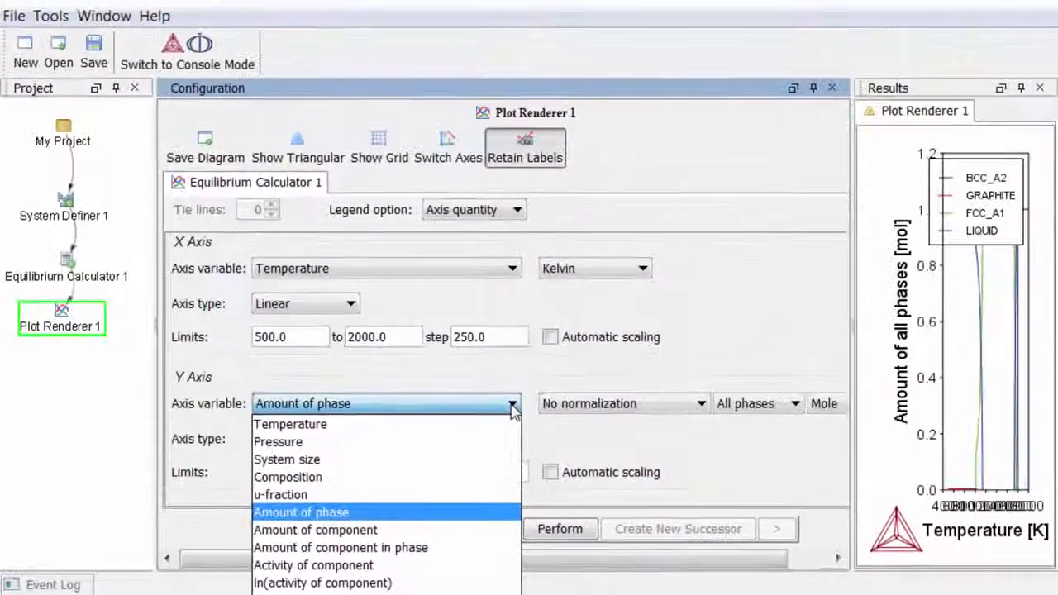
left_click(663, 345)
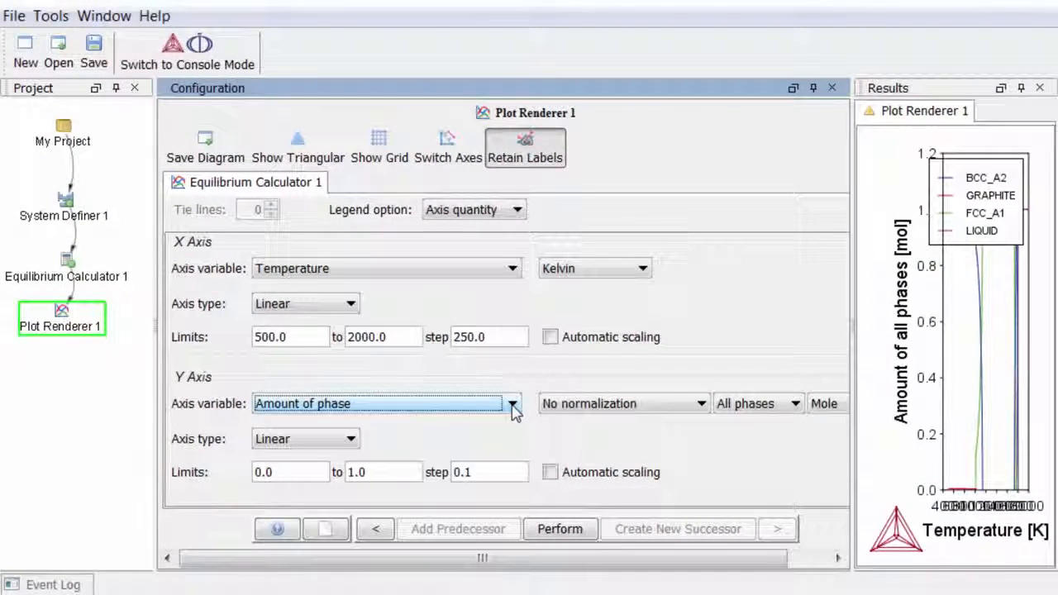
left_click(560, 529)
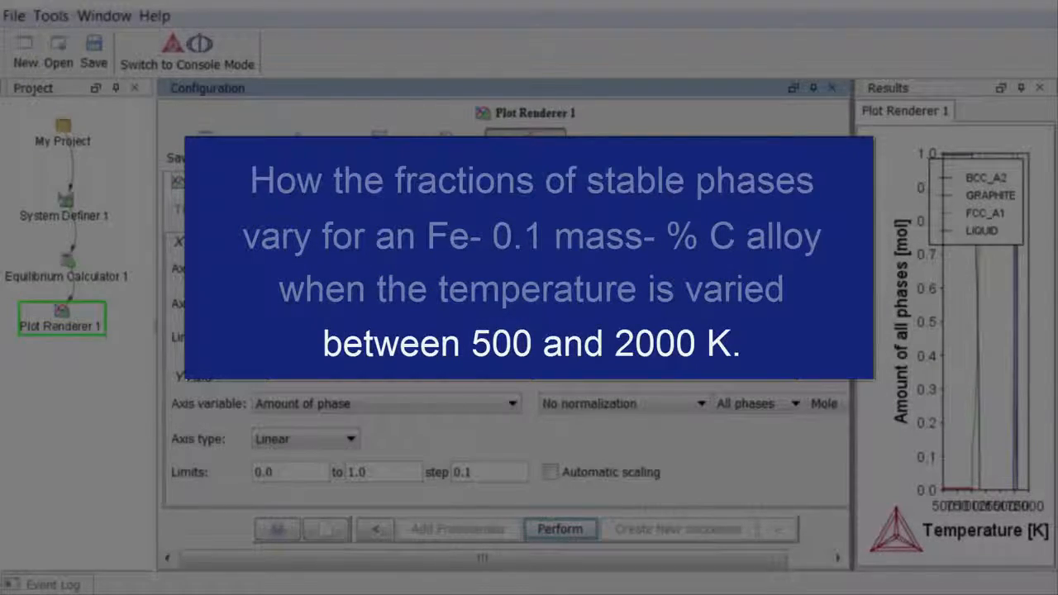
Step: Widen the results view and zoom in on the graphite line near 750 K
left_click_drag(852, 333, 371, 333)
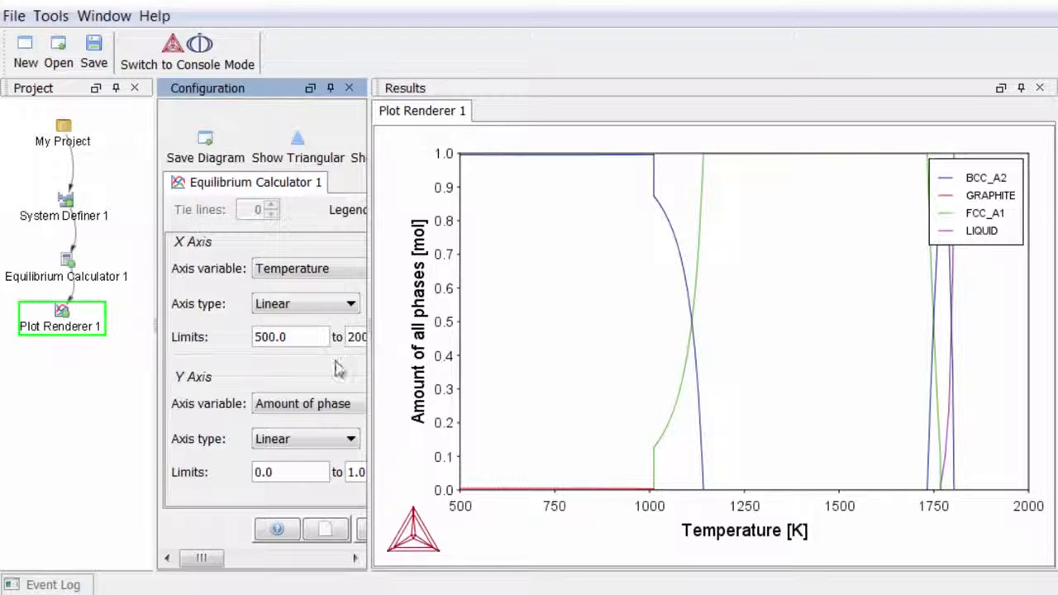
left_click_drag(543, 466, 581, 492)
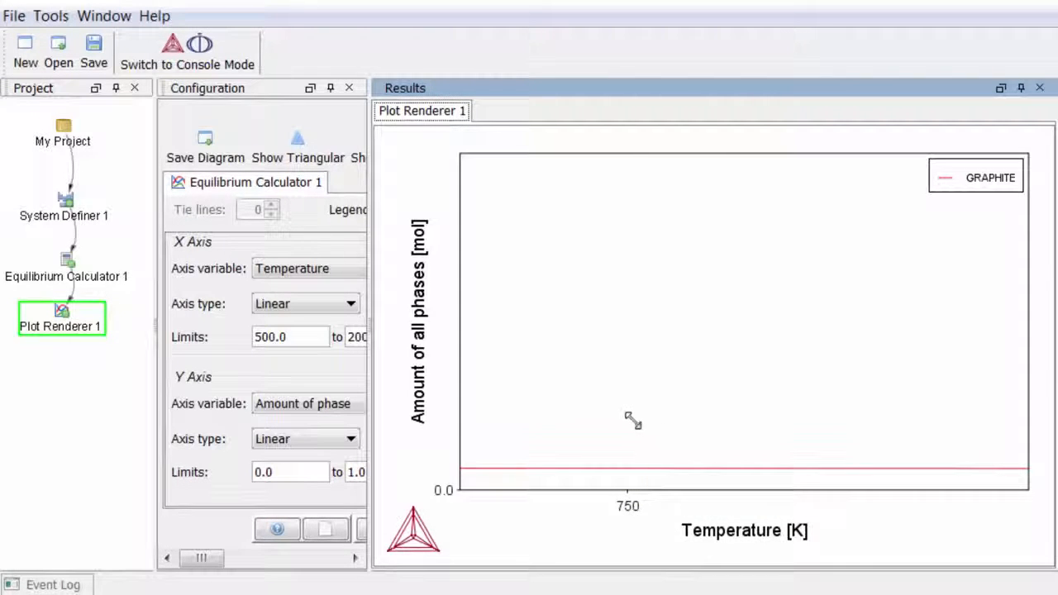
Step: Return the diagram to full range, zoom in on the BCC_A2 line near 750 K, and restore the full view
left_click_drag(607, 393, 611, 401)
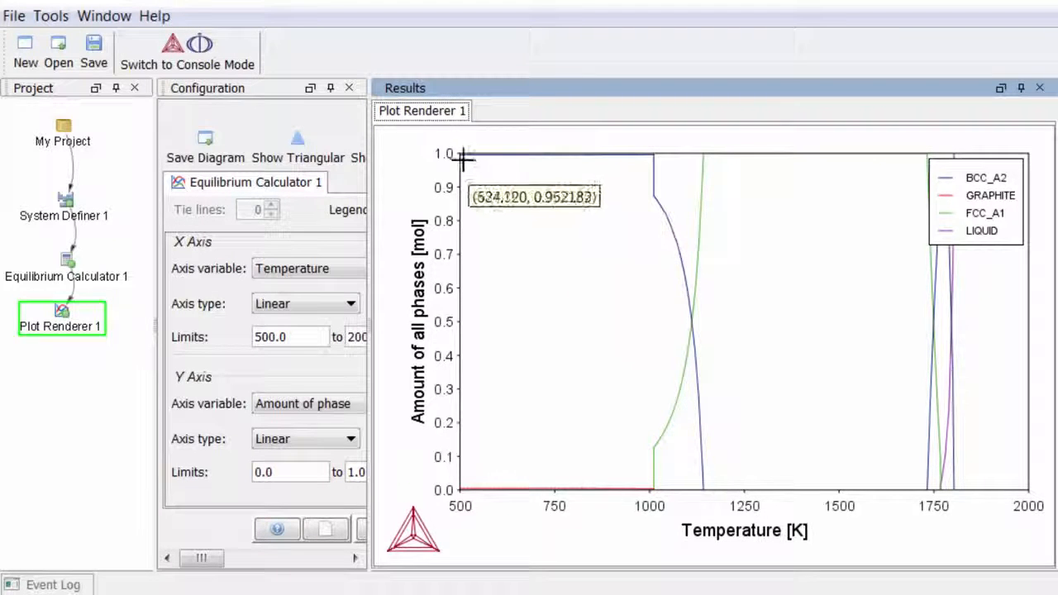
left_click_drag(504, 155, 558, 199)
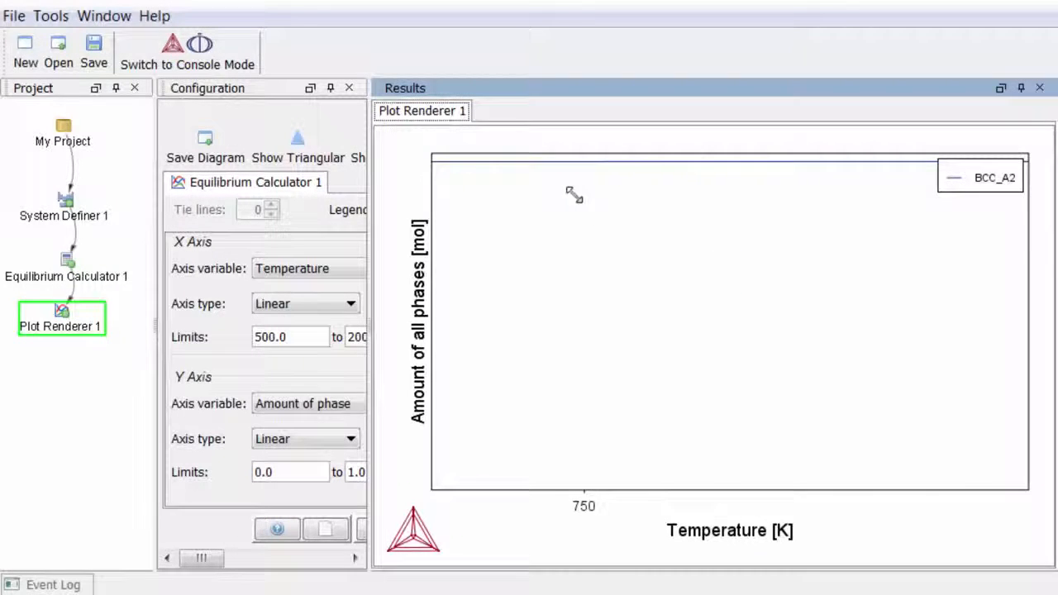
left_click_drag(574, 195, 559, 193)
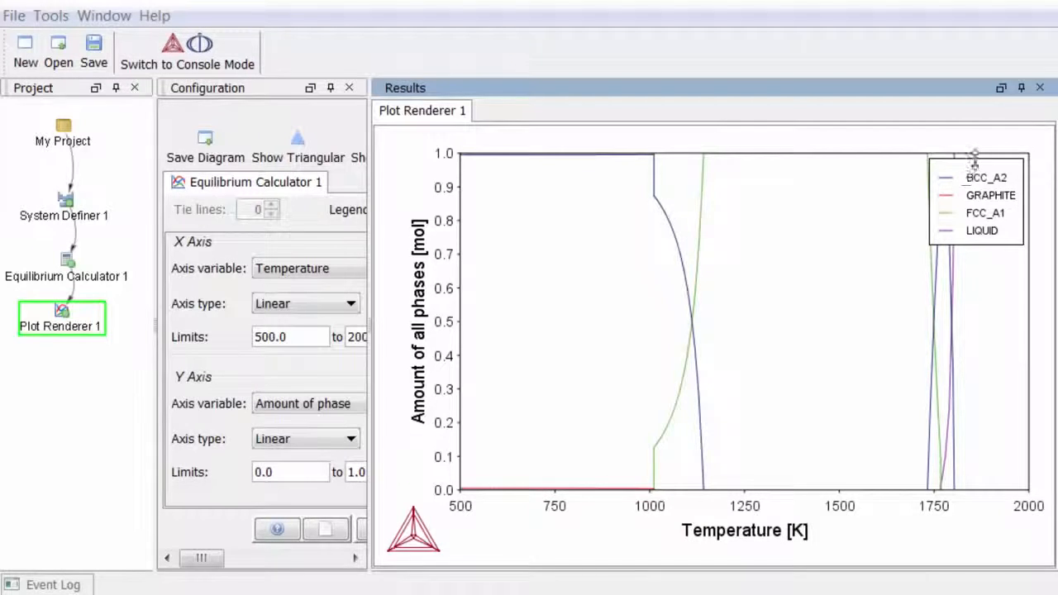
Step: Move the plot legend down so it no longer covers the upper ends of the phase curves near 1750 K
left_click_drag(983, 175, 979, 321)
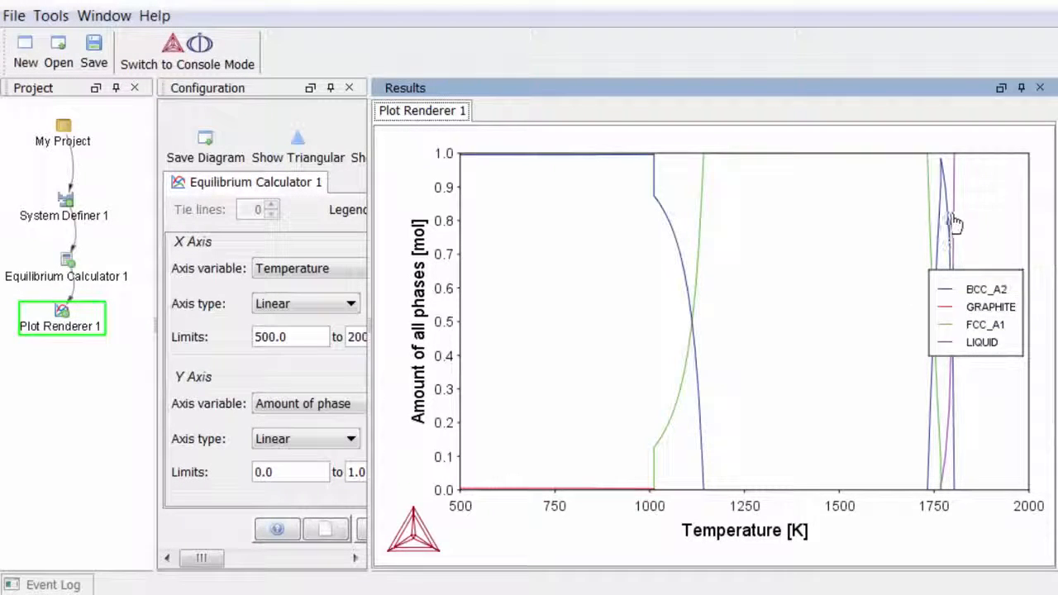
mouse_move(947, 198)
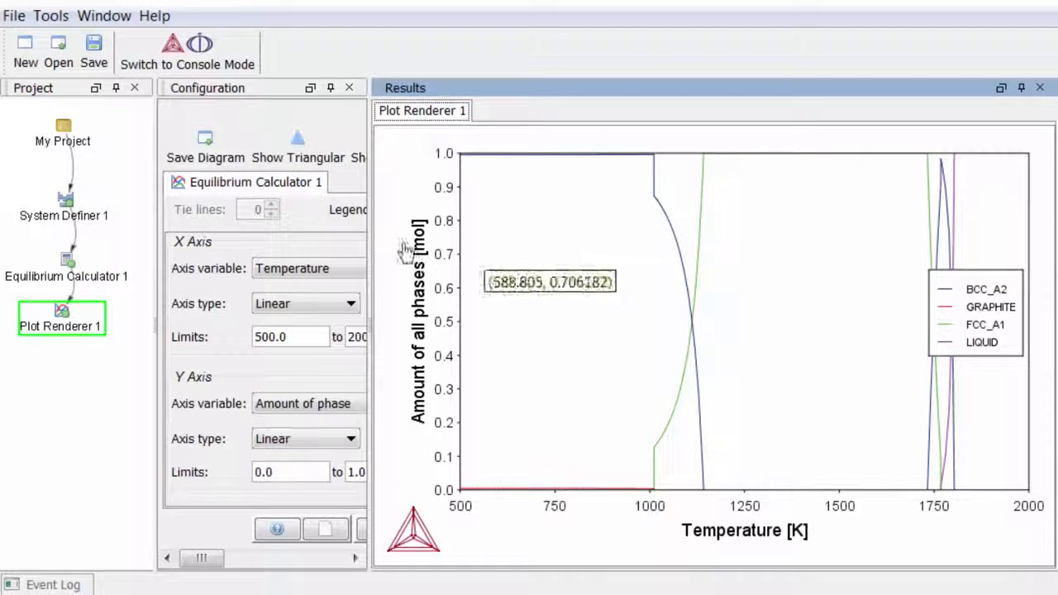
Step: Add a Table Renderer as a successor of Equilibrium Calculator 1 and perform it
right_click(72, 263)
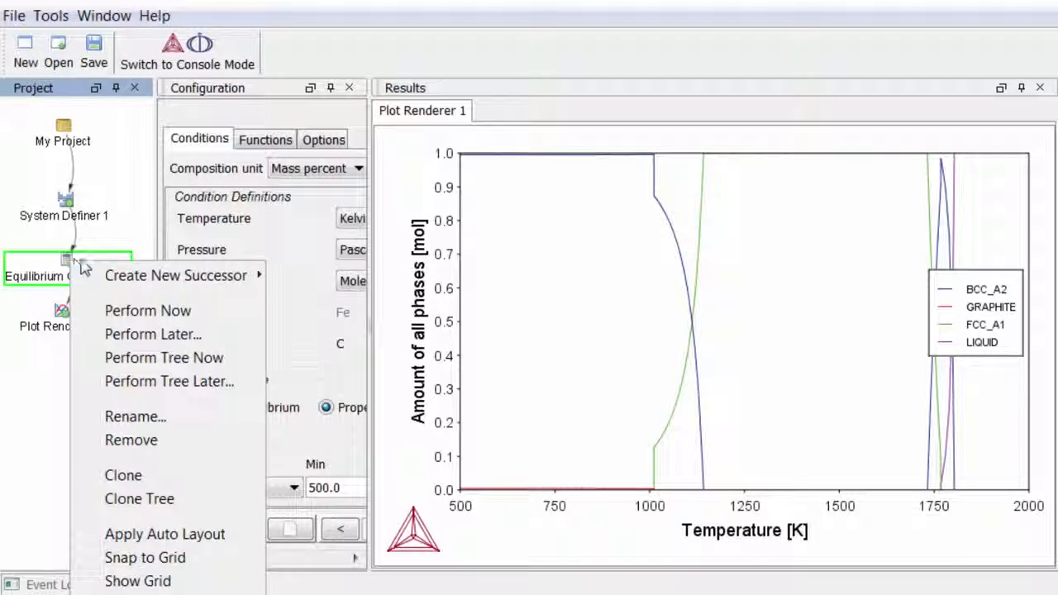
mouse_move(95, 274)
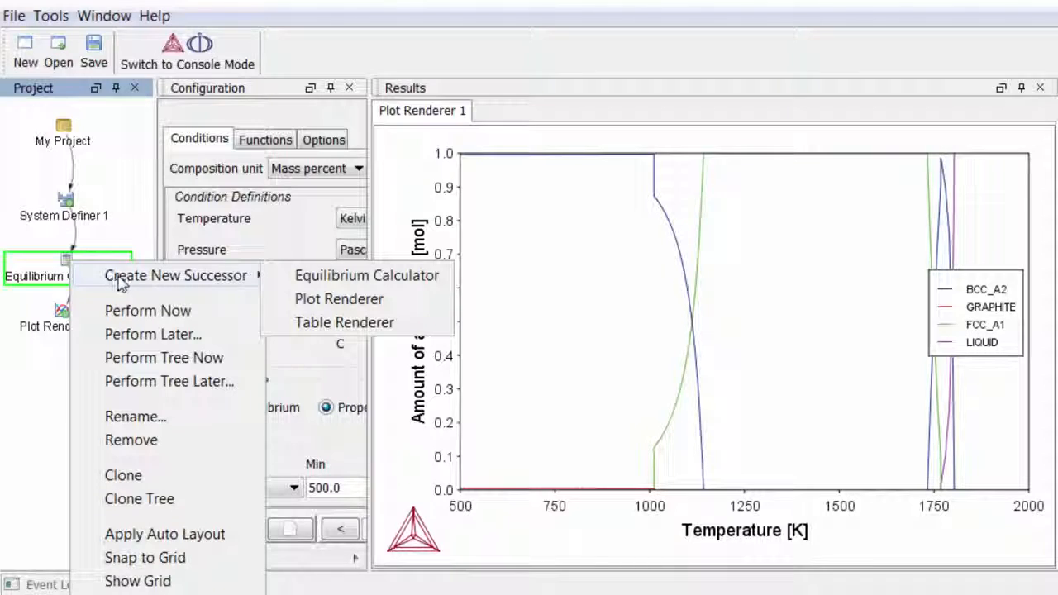
left_click(389, 328)
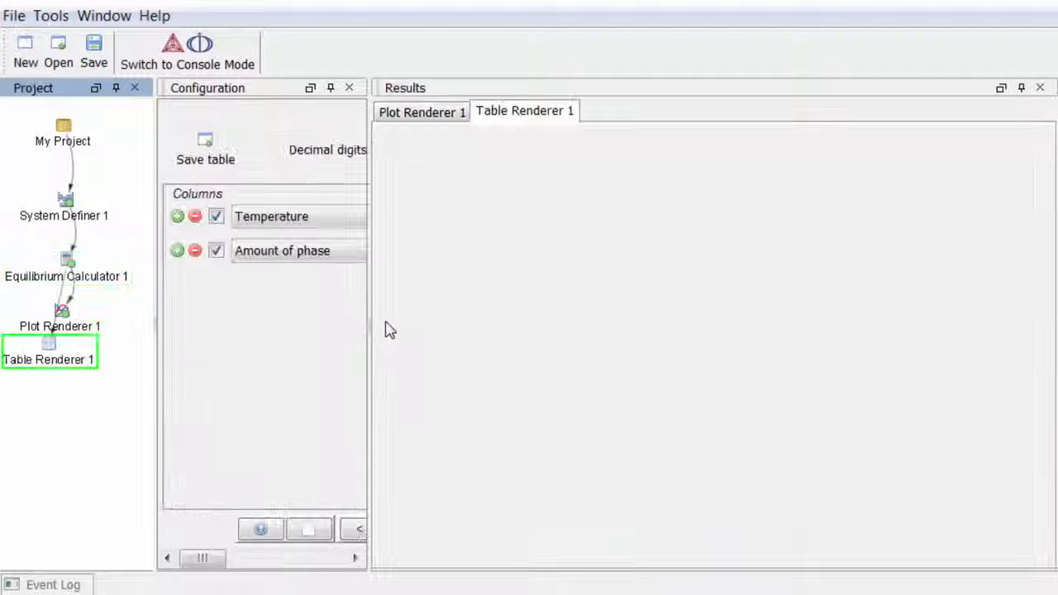
right_click(81, 352)
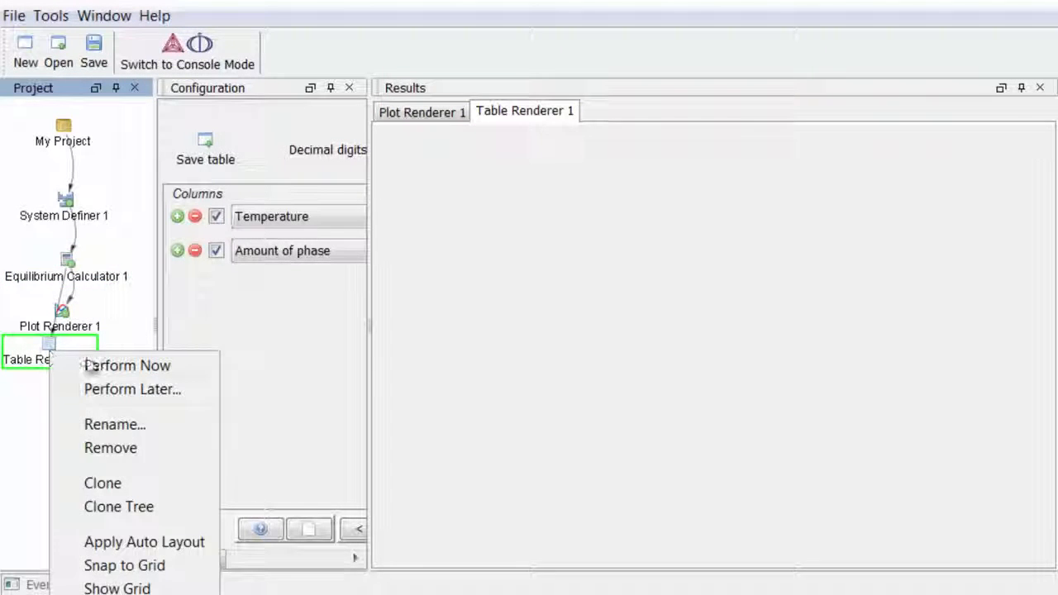
left_click(95, 367)
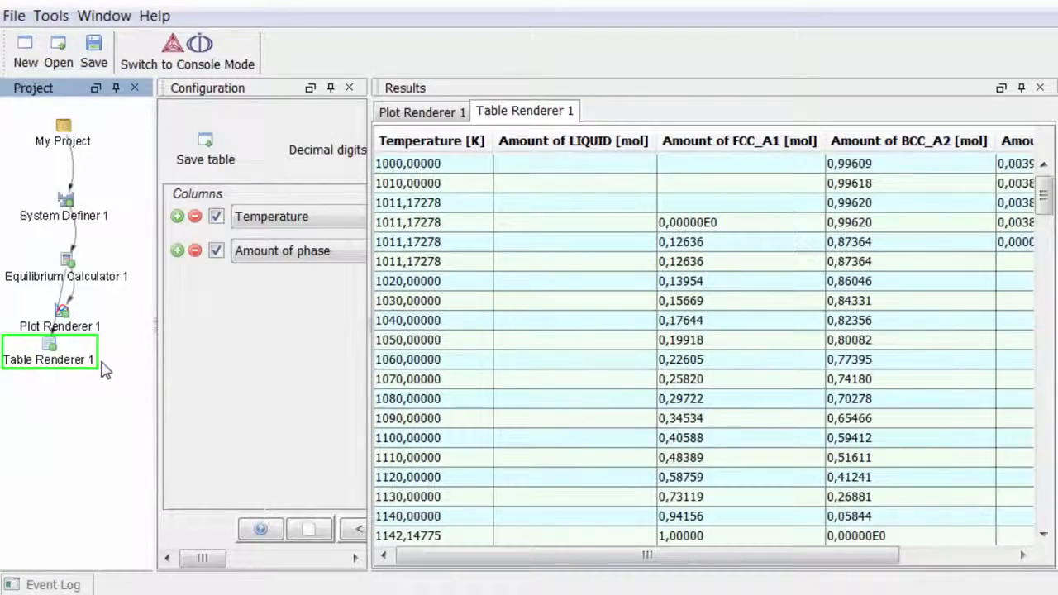
Step: Check the BCC_A2 and GRAPHITE amounts at 750 K in the table, and return to the Plot Renderer 1 diagram
scroll(1018, 233, "down", 15)
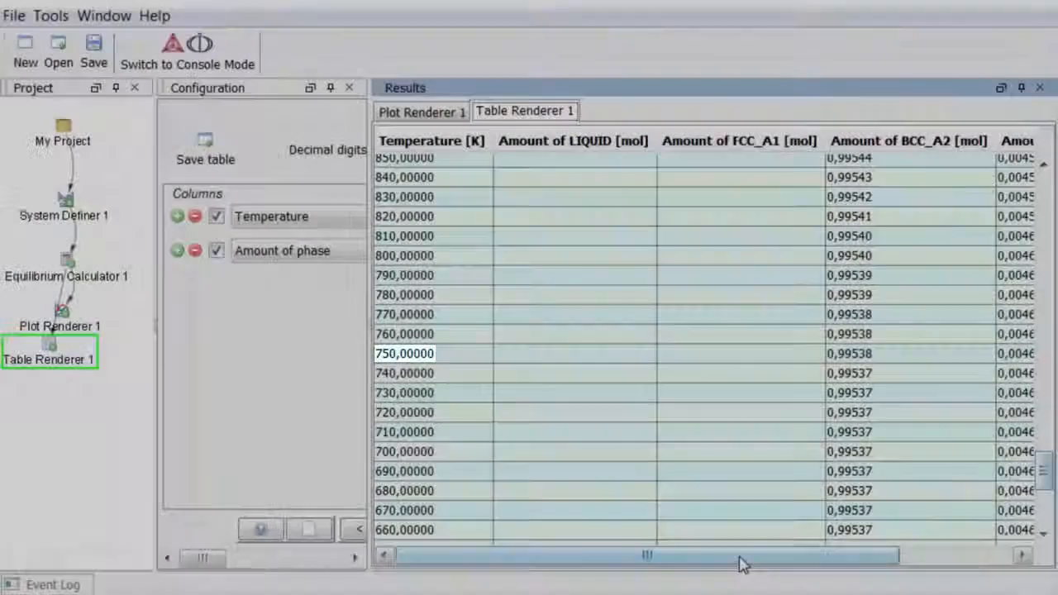
left_click_drag(741, 563, 929, 563)
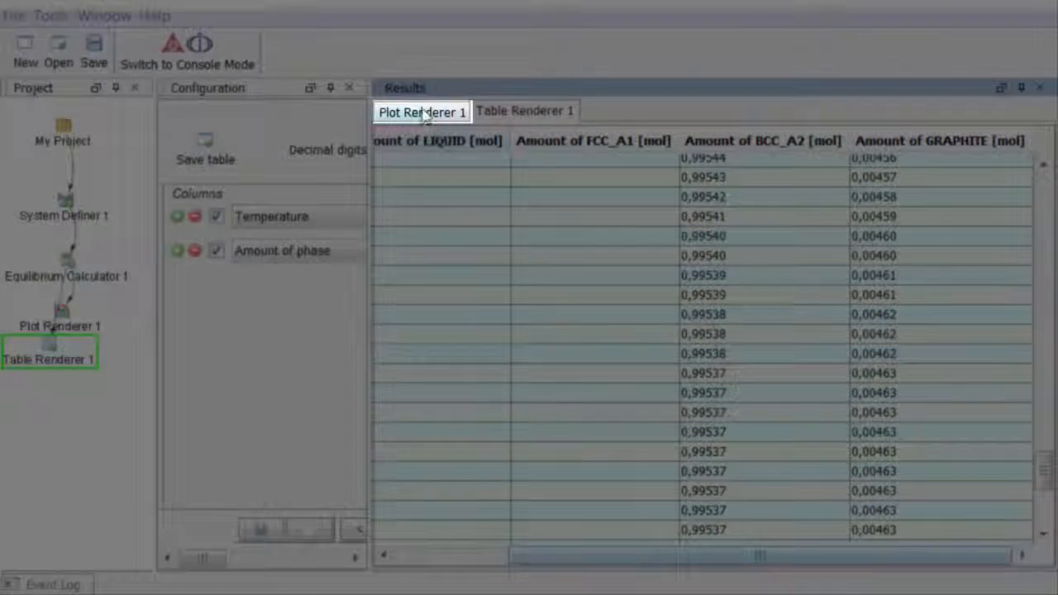
left_click(423, 112)
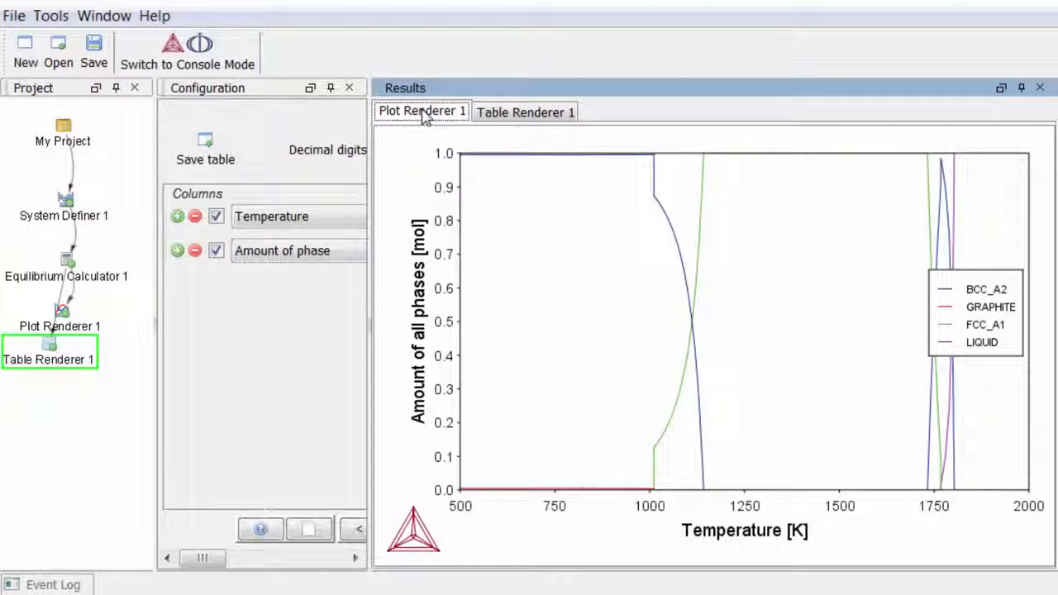
right_click(504, 249)
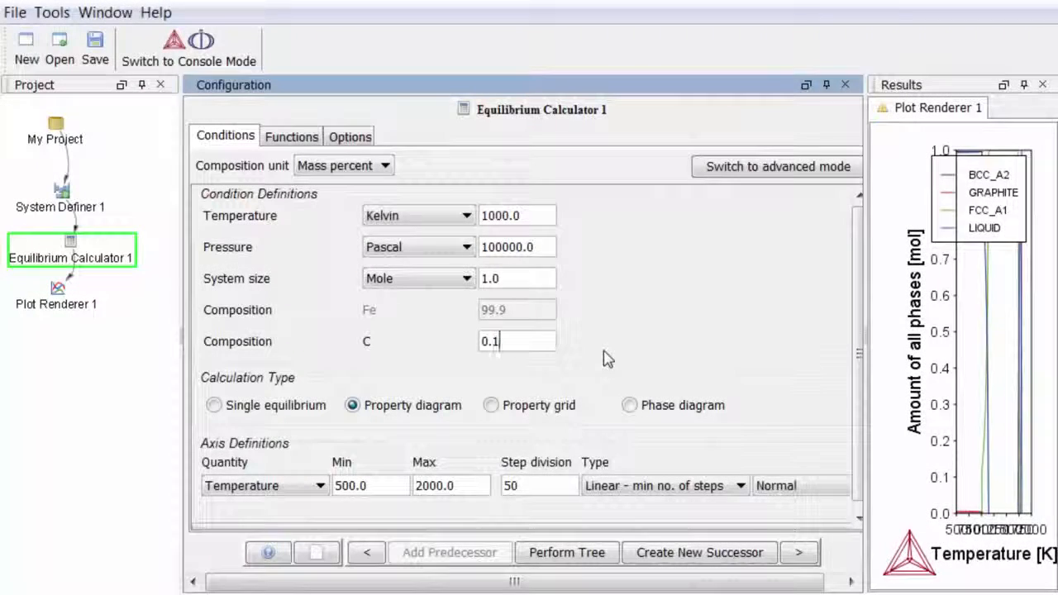
Step: Set the carbon content of Equilibrium Calculator 1 to 0.2 mass percent and rerun the calculation tree
key("BackSpace")
type("2")
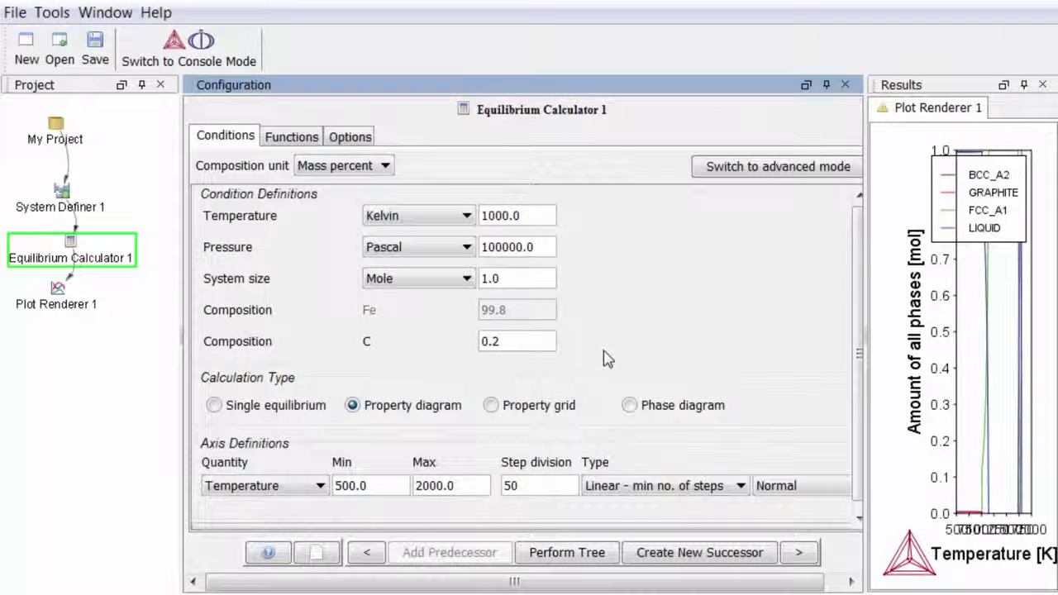
left_click(570, 547)
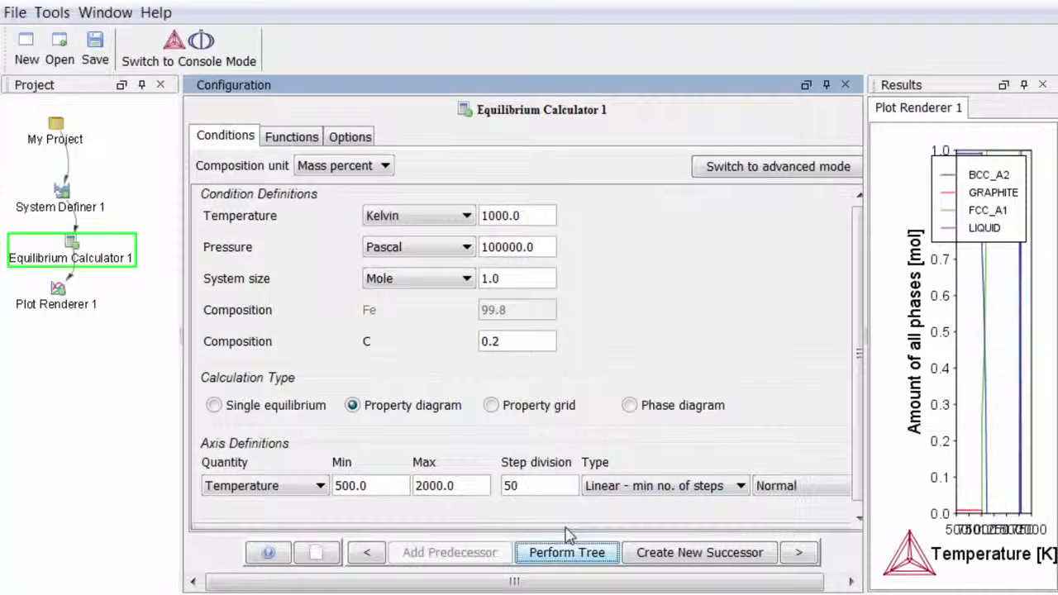
Step: Add a second Equilibrium Calculator as a successor of System Definer 1 and bring up the new calculator's successor options
right_click(60, 200)
mouse_move(108, 210)
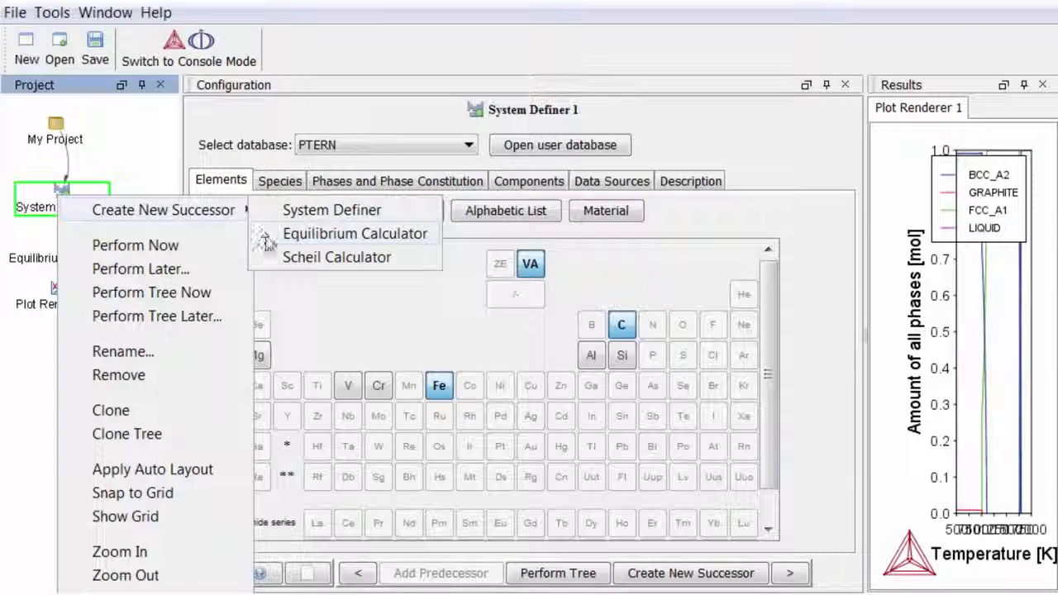
left_click(268, 237)
right_click(48, 349)
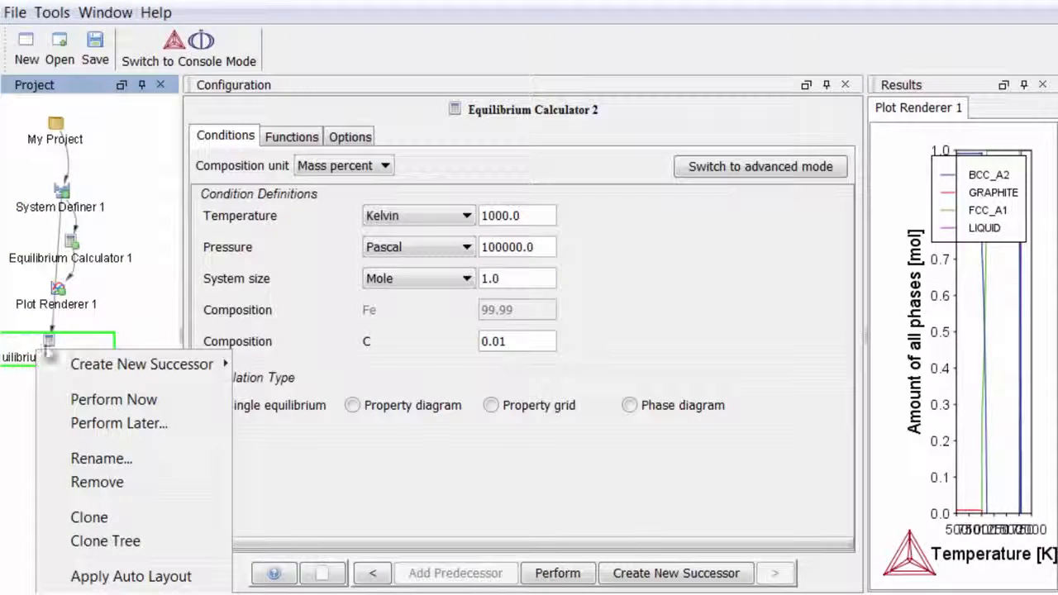
mouse_move(79, 364)
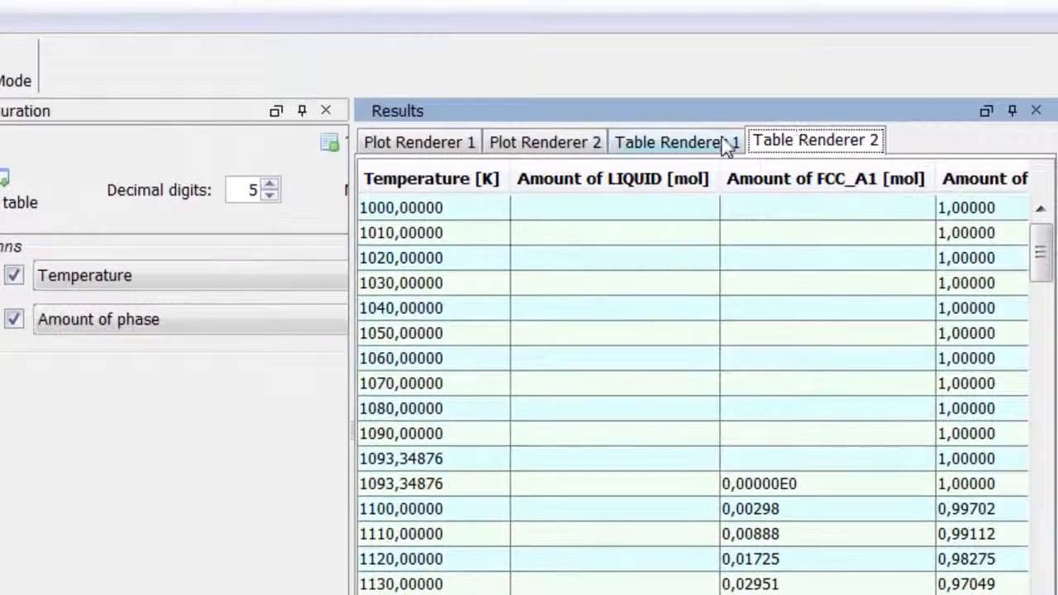
Step: Review the results of Table Renderer 1, Plot Renderer 2 and Plot Renderer 1 in turn
left_click(723, 122)
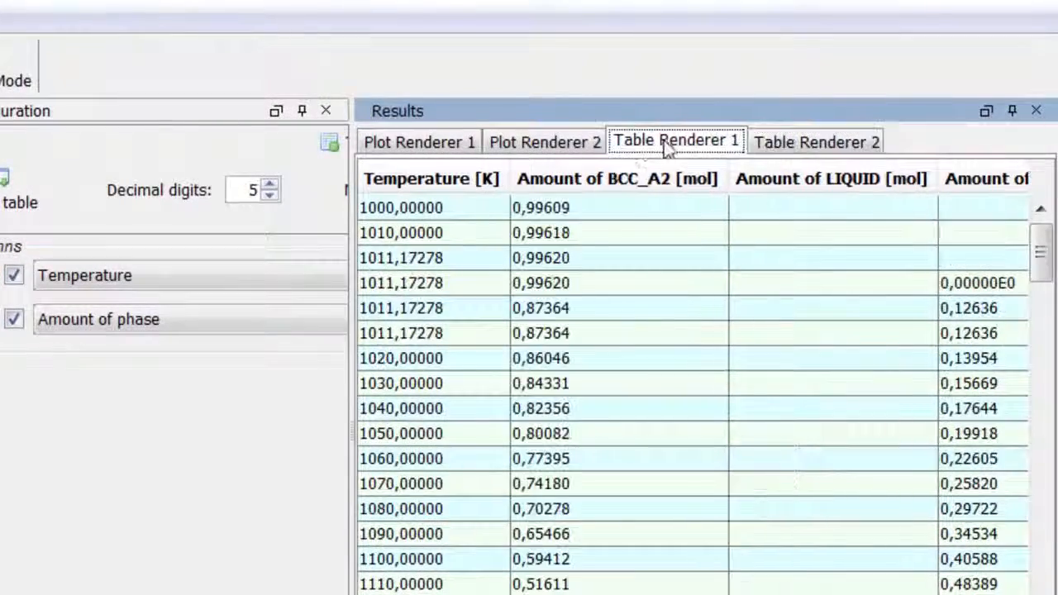
left_click(496, 145)
left_click(447, 145)
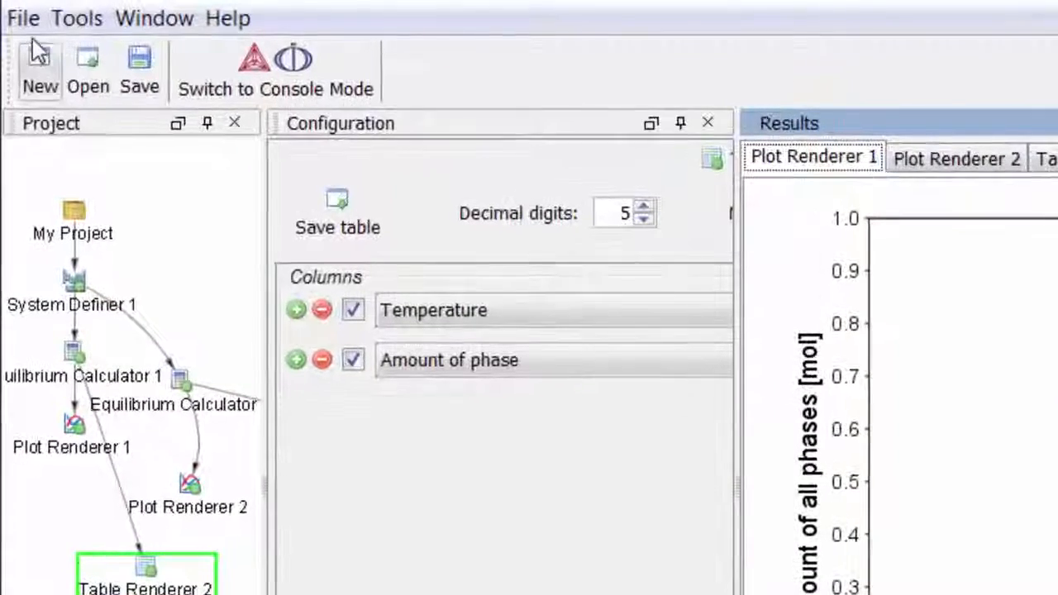
Step: Bring up the commands for creating, opening and saving projects
left_click(23, 16)
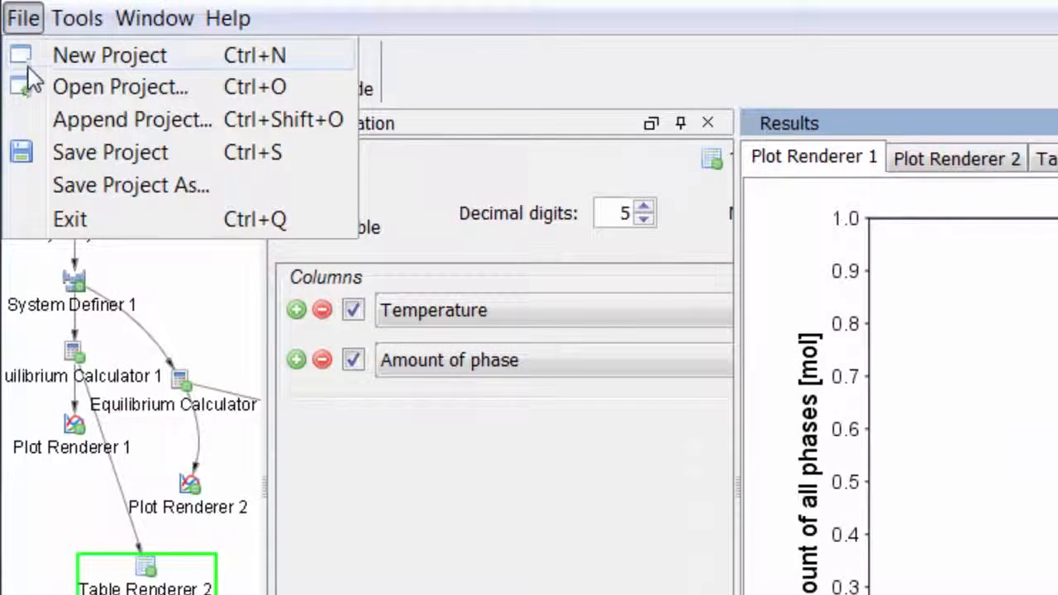